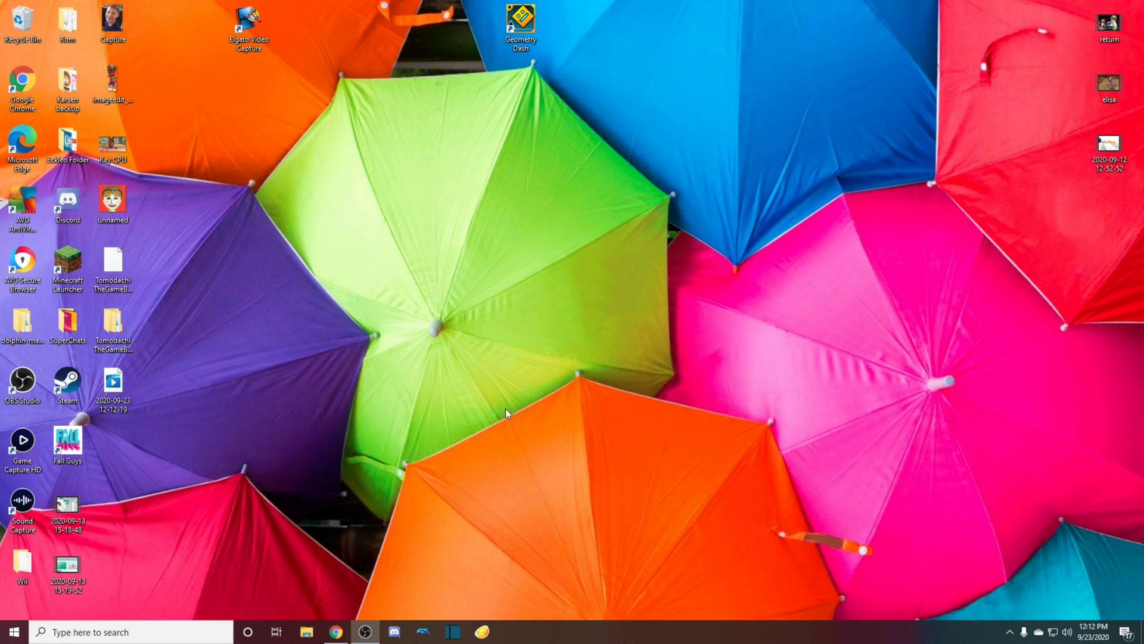
# Step: Open dolphin-emu.org from the 'dolphin emulator' Google search results in Chrome
pyautogui.click(510, 377)
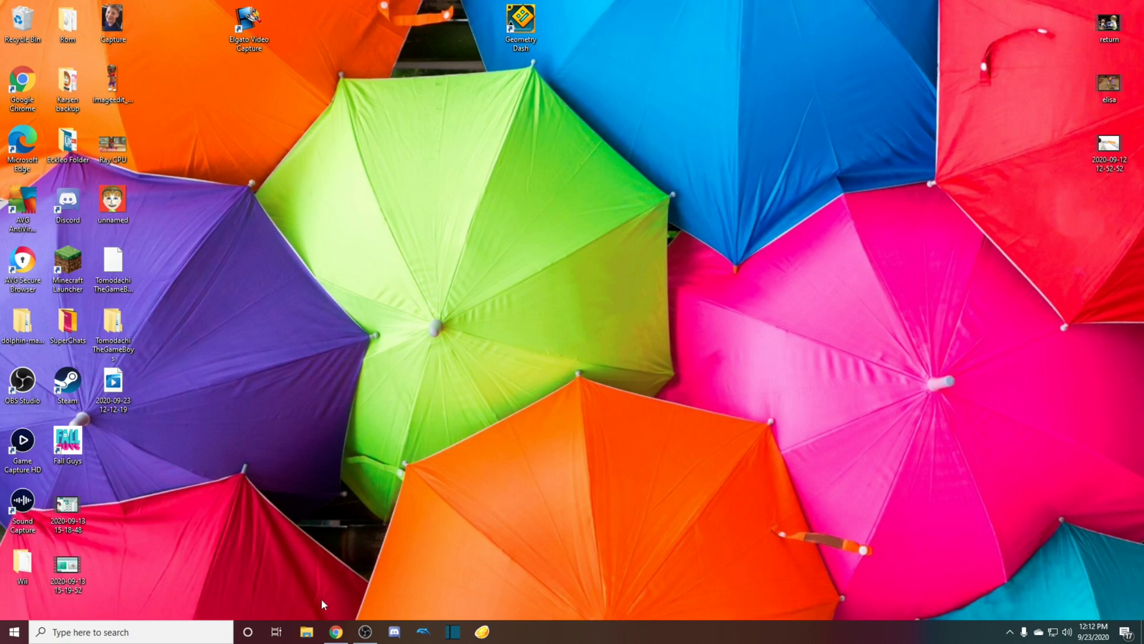
pyautogui.click(349, 634)
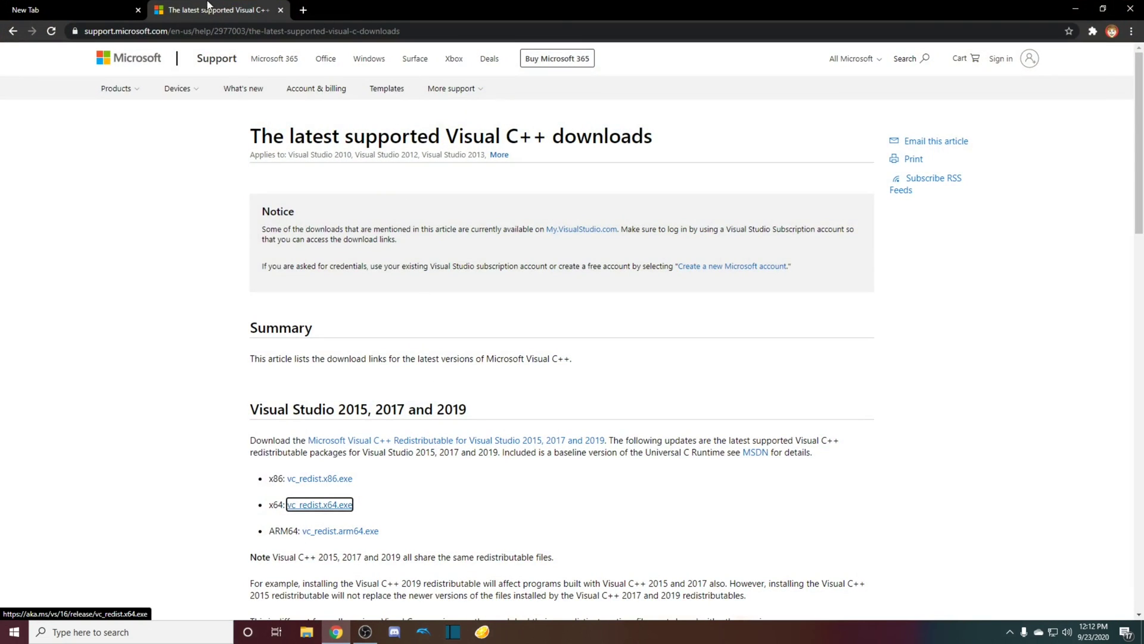
pyautogui.click(93, 7)
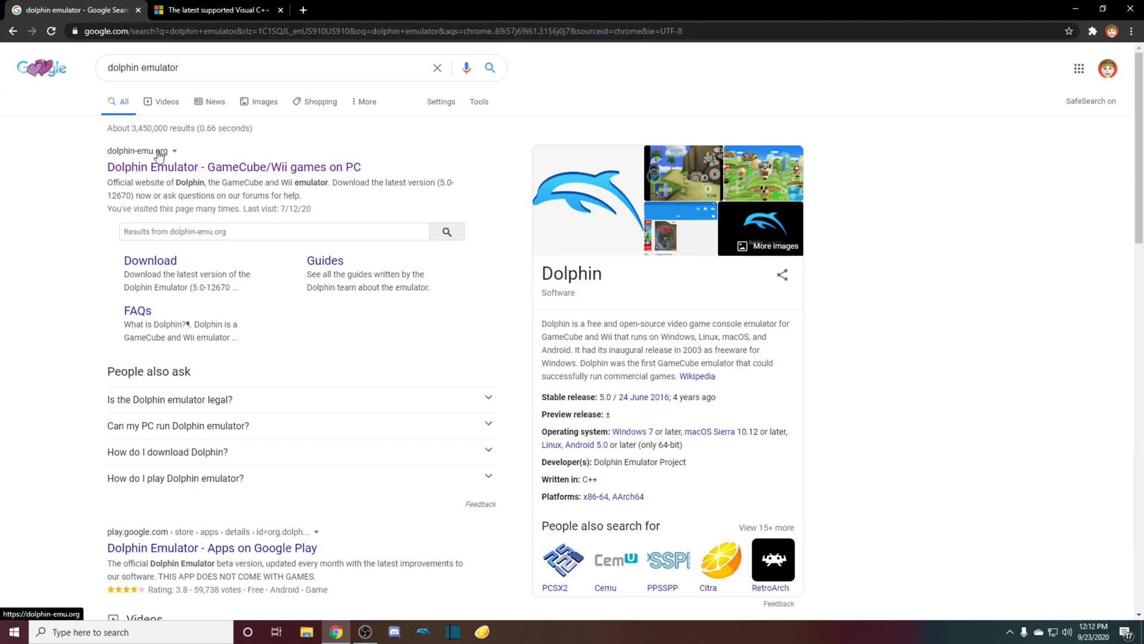
pyautogui.click(183, 160)
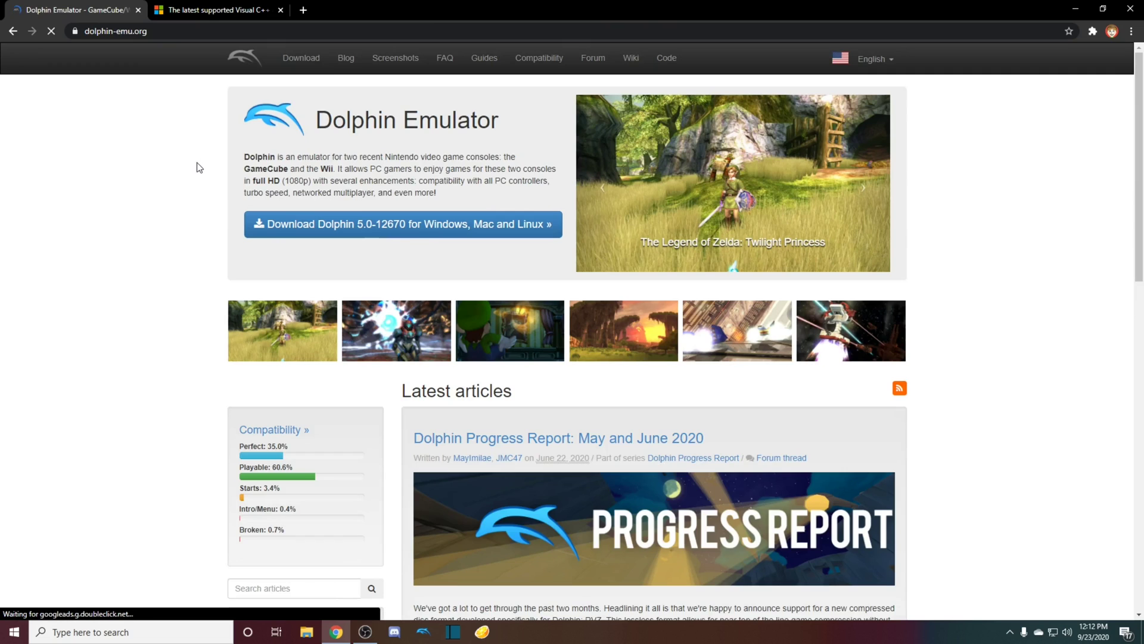
# Step: Go to the Dolphin download page and scroll down to the Development versions list
pyautogui.click(373, 231)
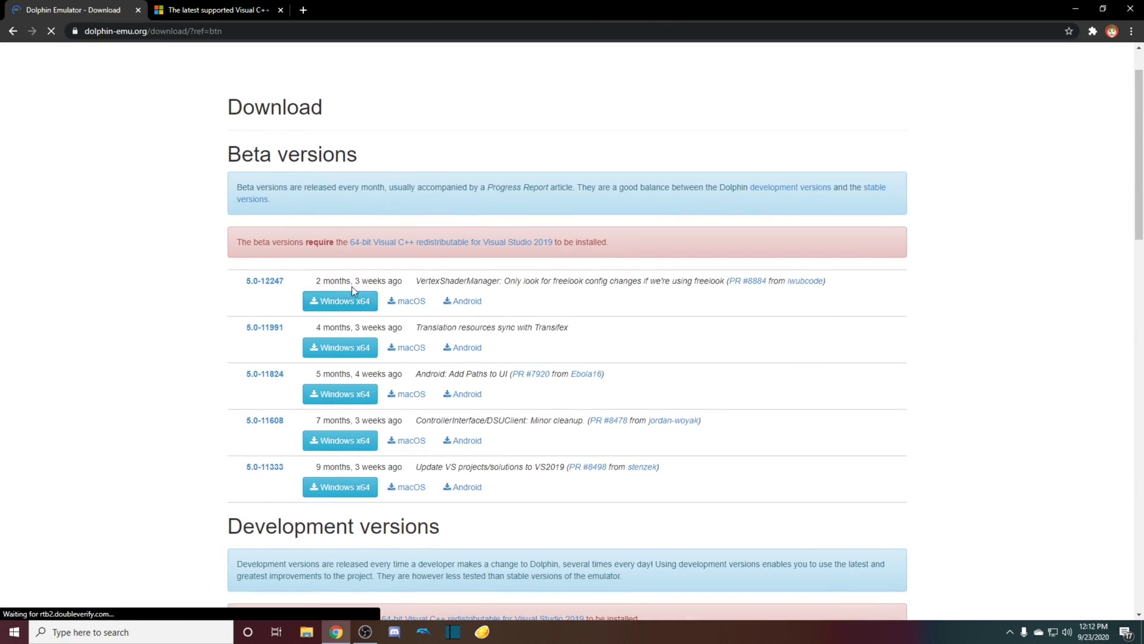
pyautogui.scroll(-3, 333, 322)
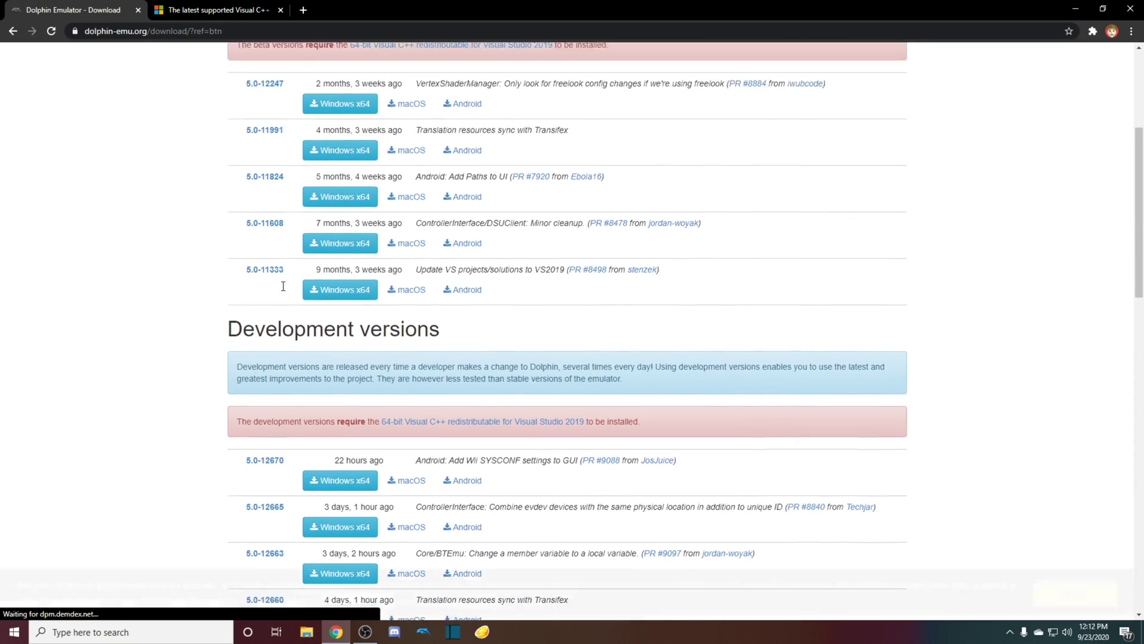
pyautogui.scroll(4, 280, 286)
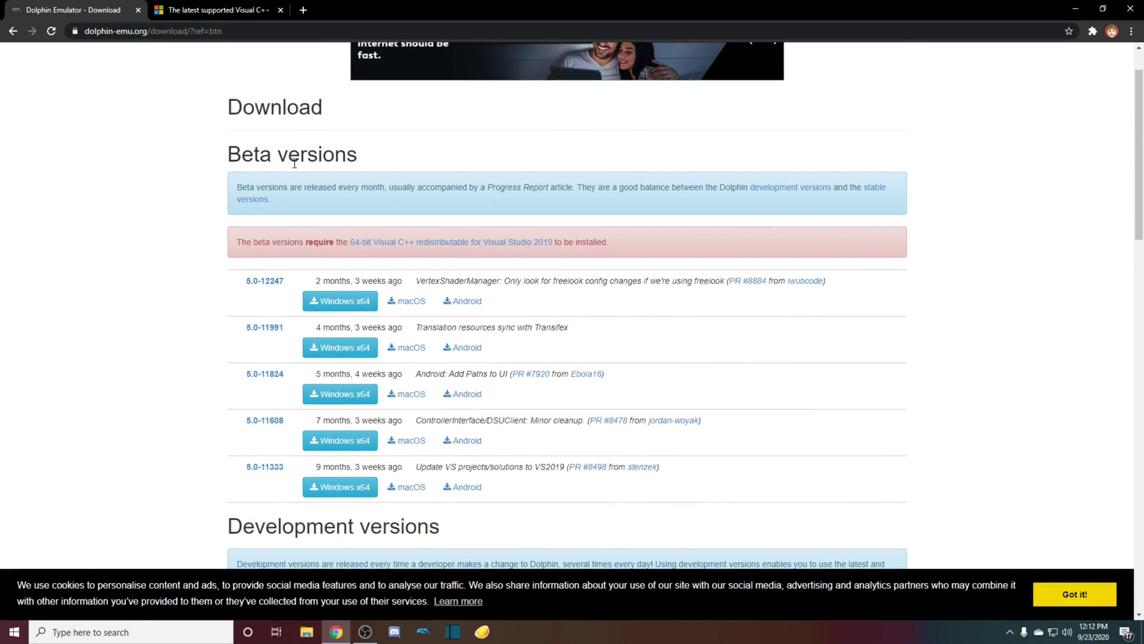
pyautogui.scroll(-6, 294, 164)
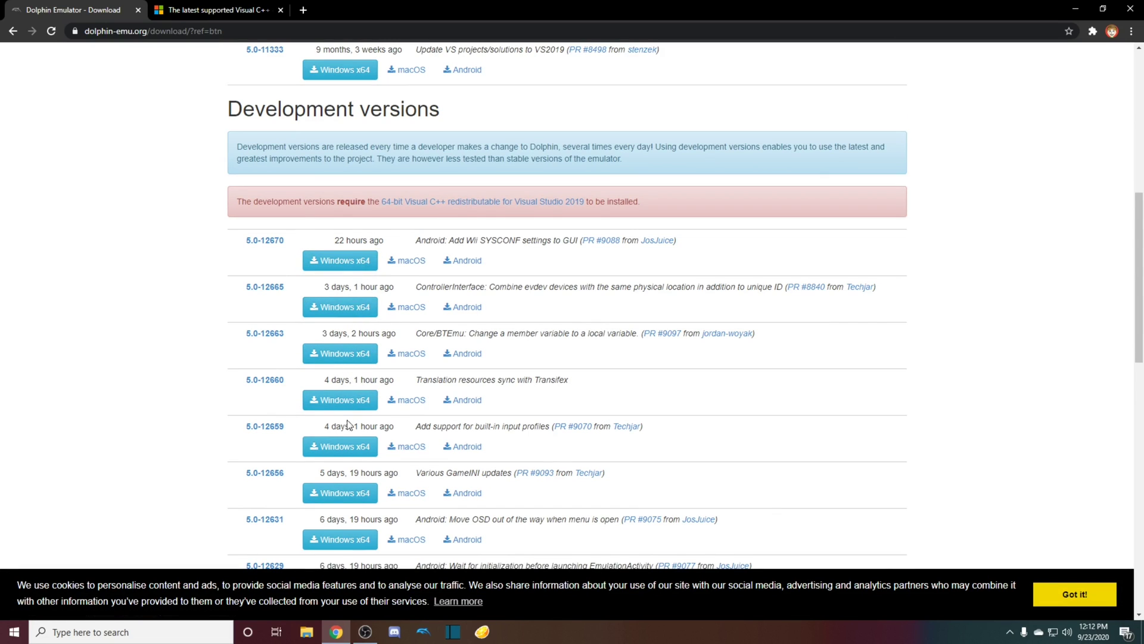
pyautogui.scroll(7, 355, 378)
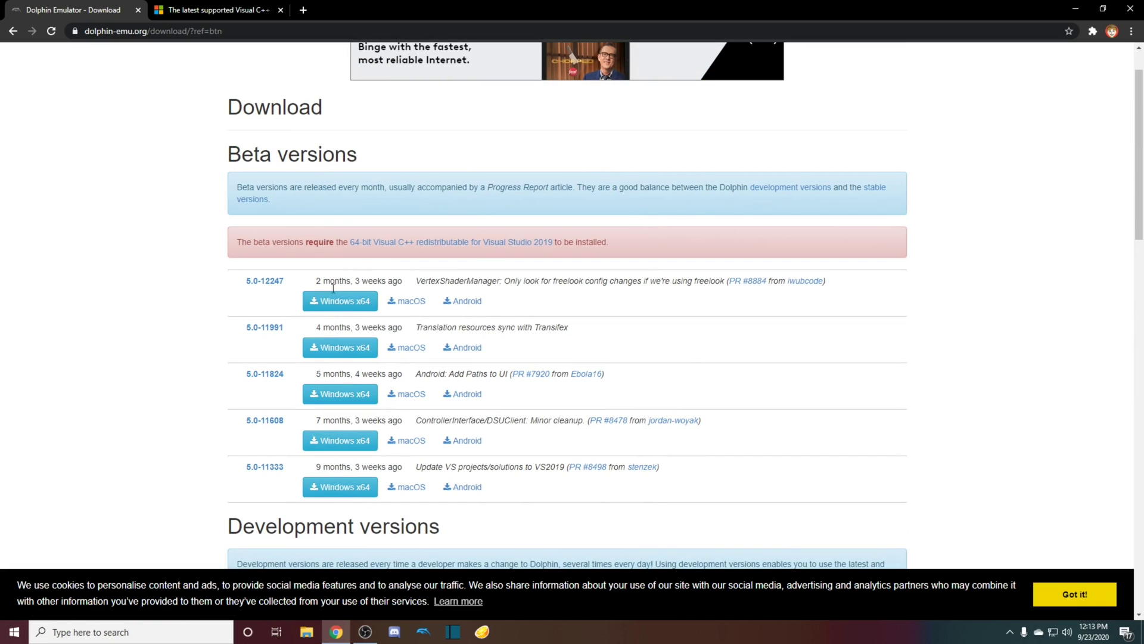
pyautogui.scroll(-6, 364, 358)
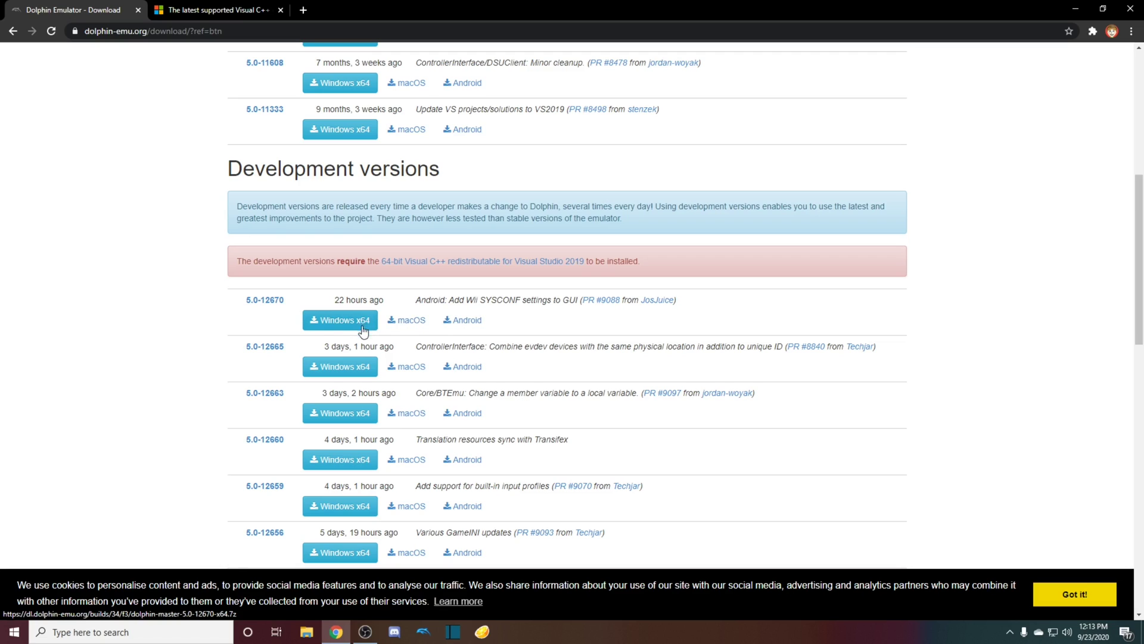
# Step: Download the 5.0-12670 Windows x64 development build
pyautogui.click(342, 322)
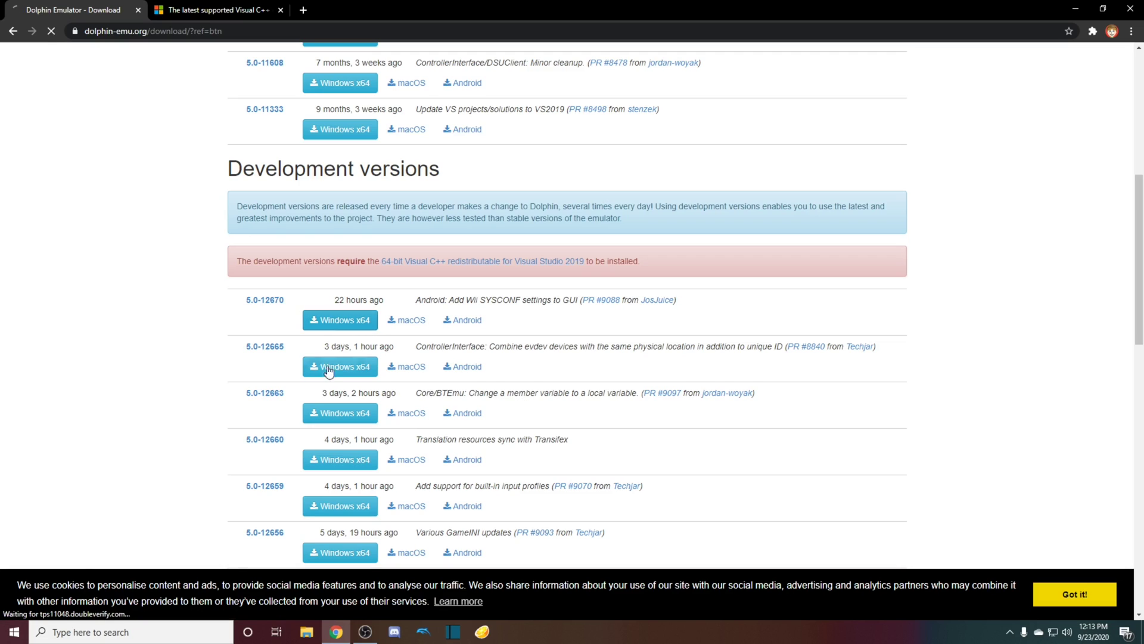
pyautogui.click(124, 605)
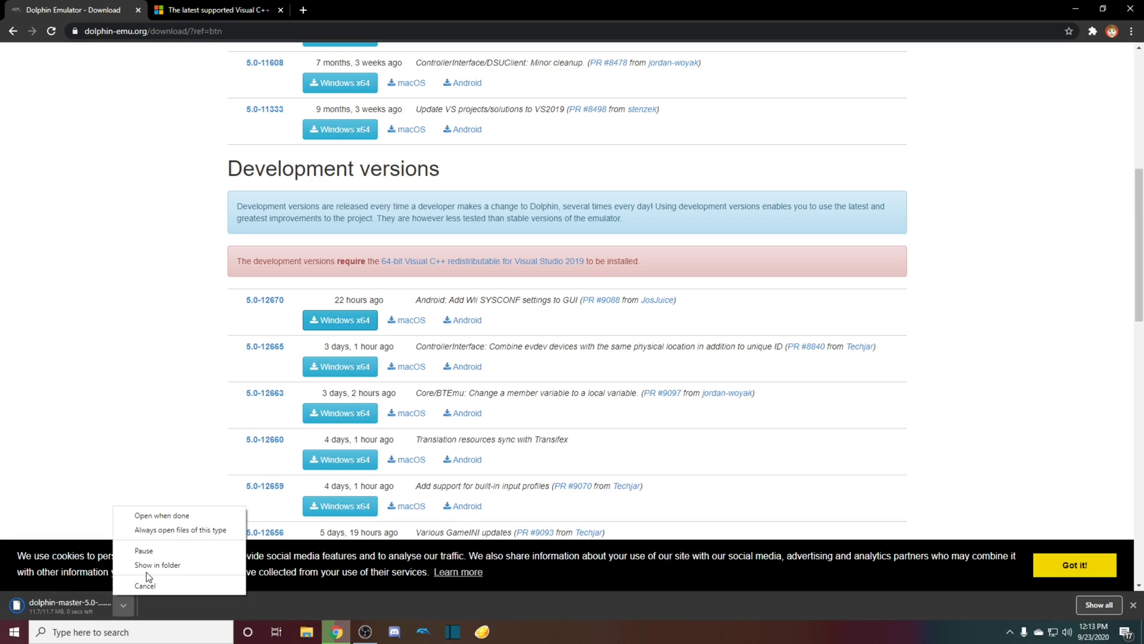
pyautogui.click(104, 586)
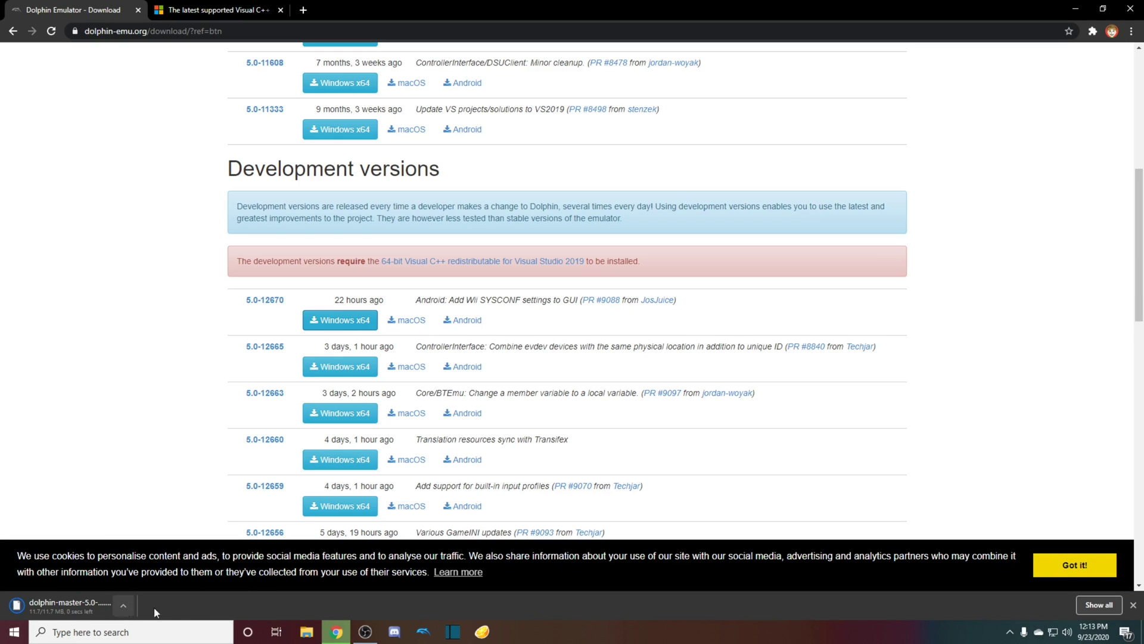
# Step: Move dolphin-master-5.0-12670-x64.7z from its download folder onto the desktop
pyautogui.click(122, 605)
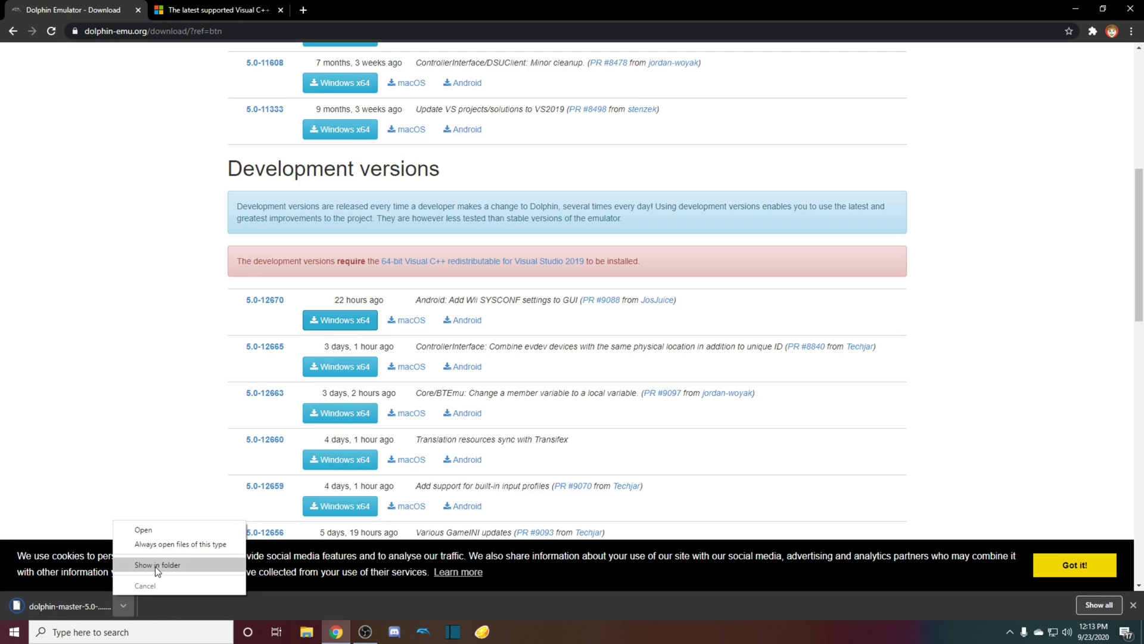
pyautogui.click(157, 565)
pyautogui.moveTo(322, 209); pyautogui.dragTo(205, 194)
pyautogui.click(825, 64)
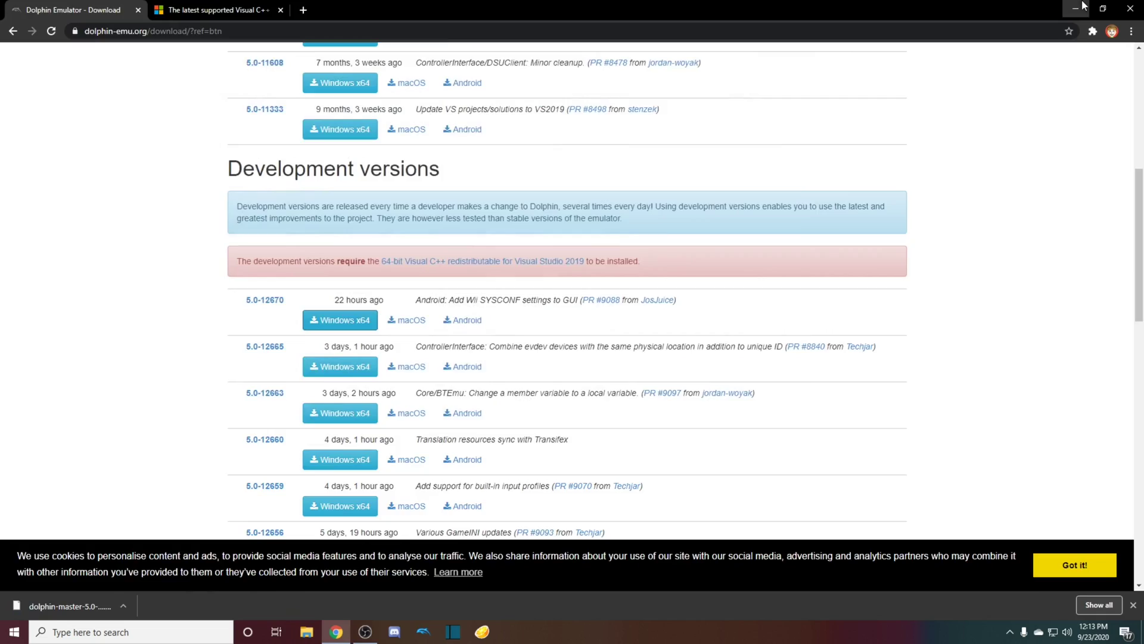
pyautogui.click(1082, 7)
# Step: Extract dolphin-master-5.0-12670-x64.7z to the desktop with 7-Zip's Extract files
pyautogui.moveTo(103, 428); pyautogui.dragTo(512, 318)
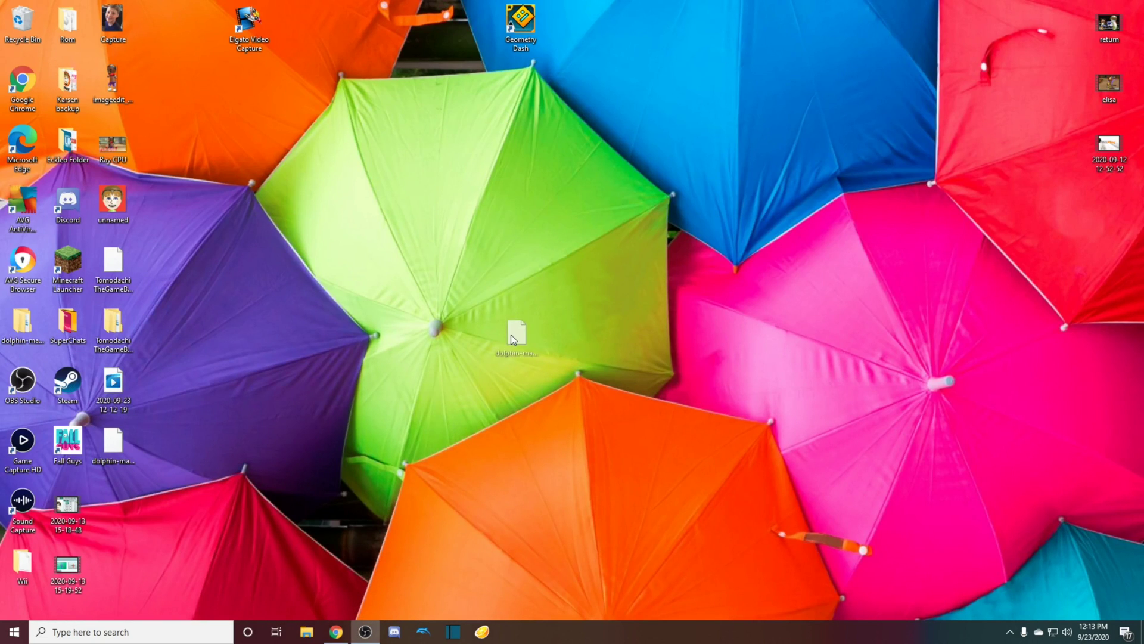
pyautogui.rightClick(515, 335)
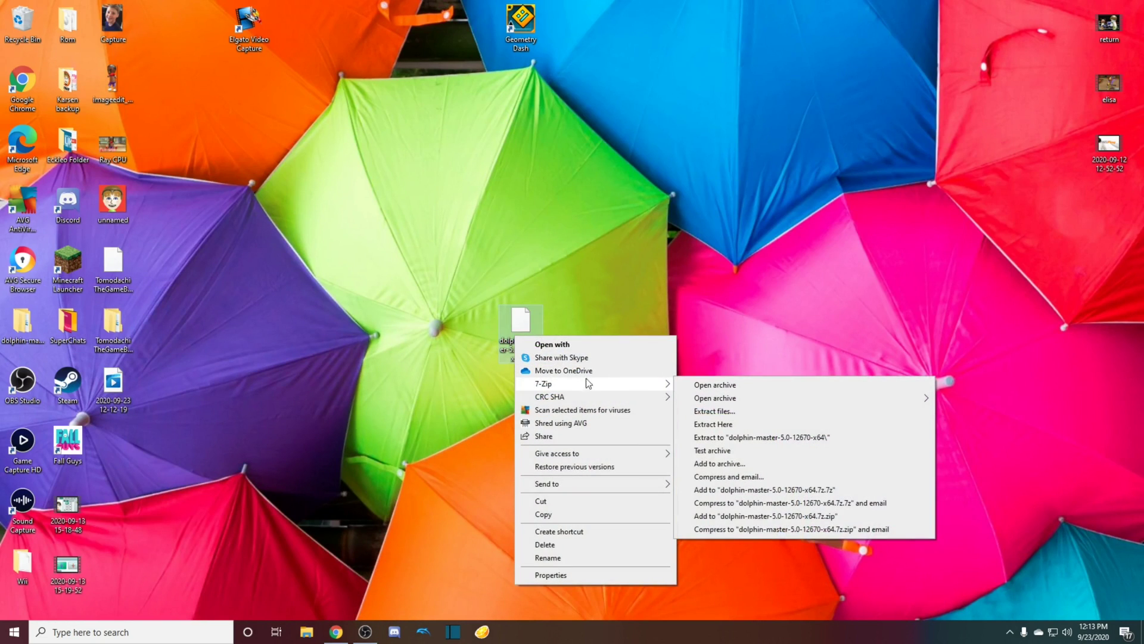
pyautogui.moveTo(582, 386)
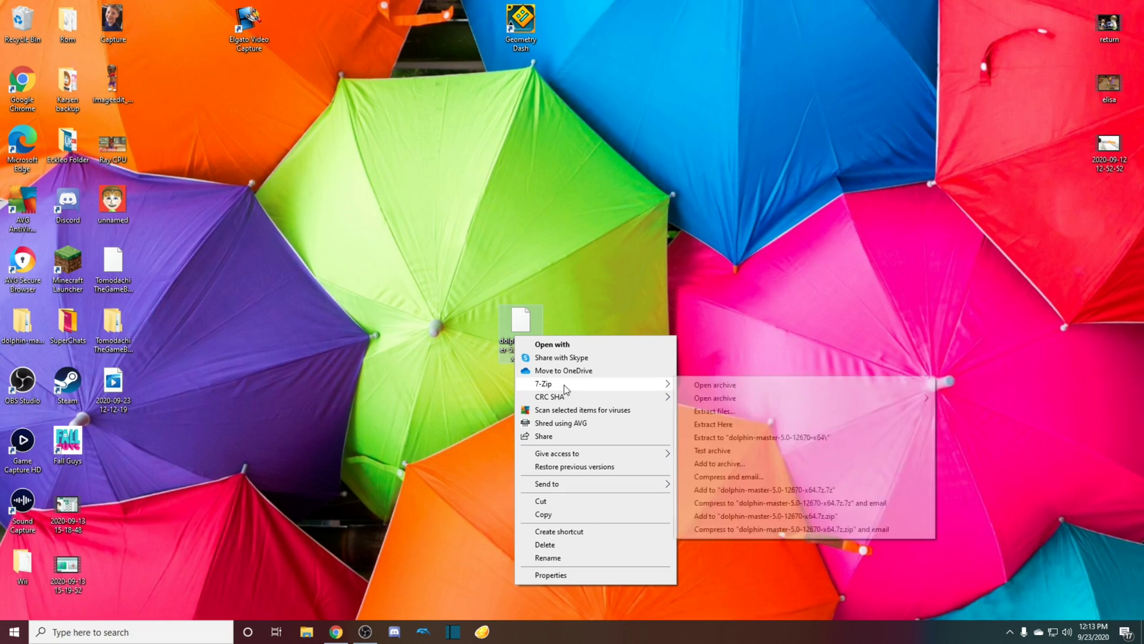
pyautogui.click(757, 411)
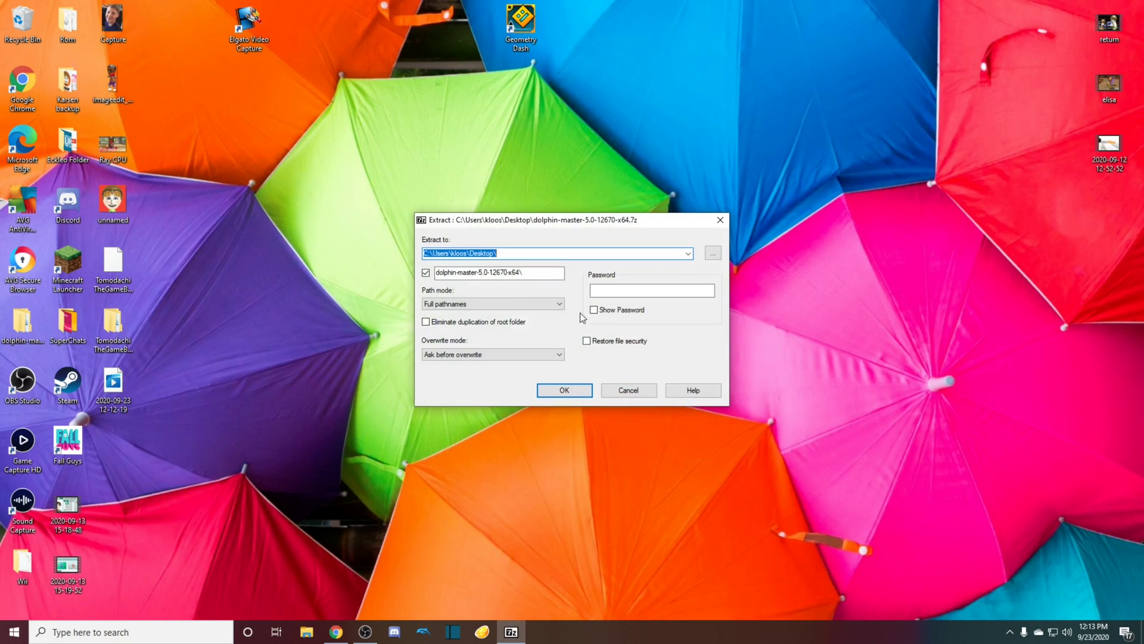
pyautogui.click(573, 381)
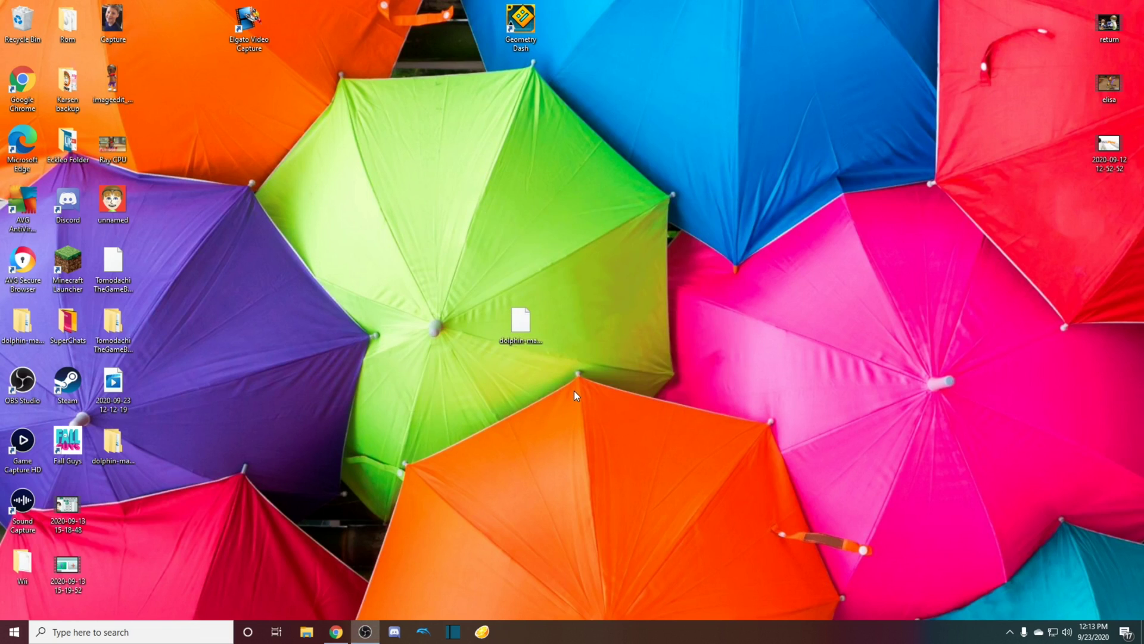
# Step: Open the extracted dolphin-master-5.0-12670-x64 folder to check its contents, then close it
pyautogui.moveTo(113, 444); pyautogui.dragTo(248, 444)
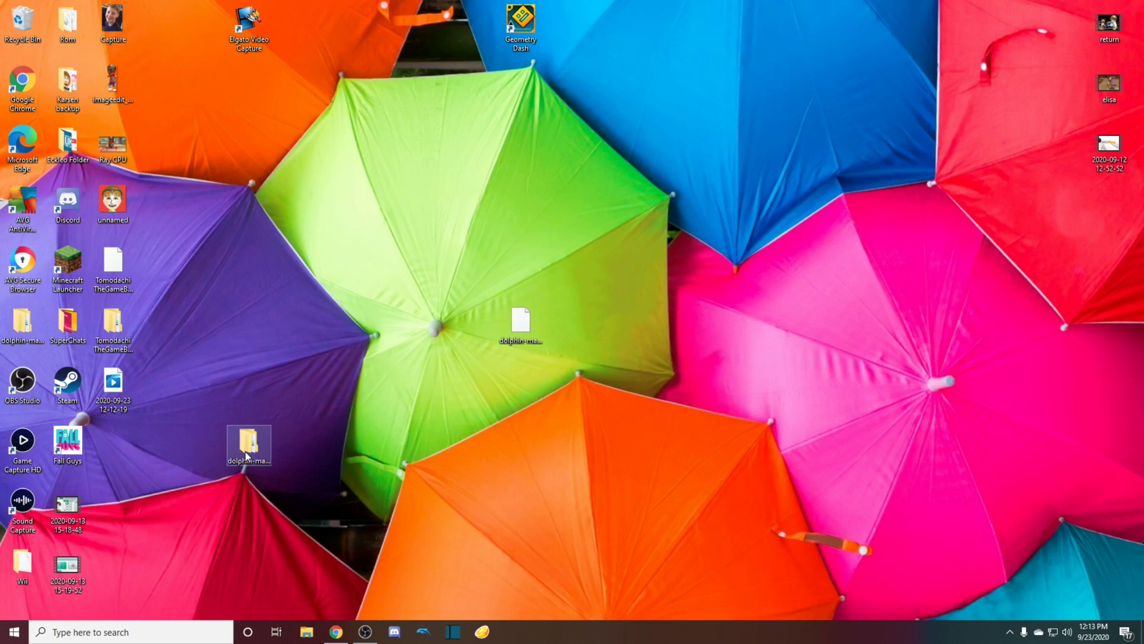
pyautogui.doubleClick(249, 444)
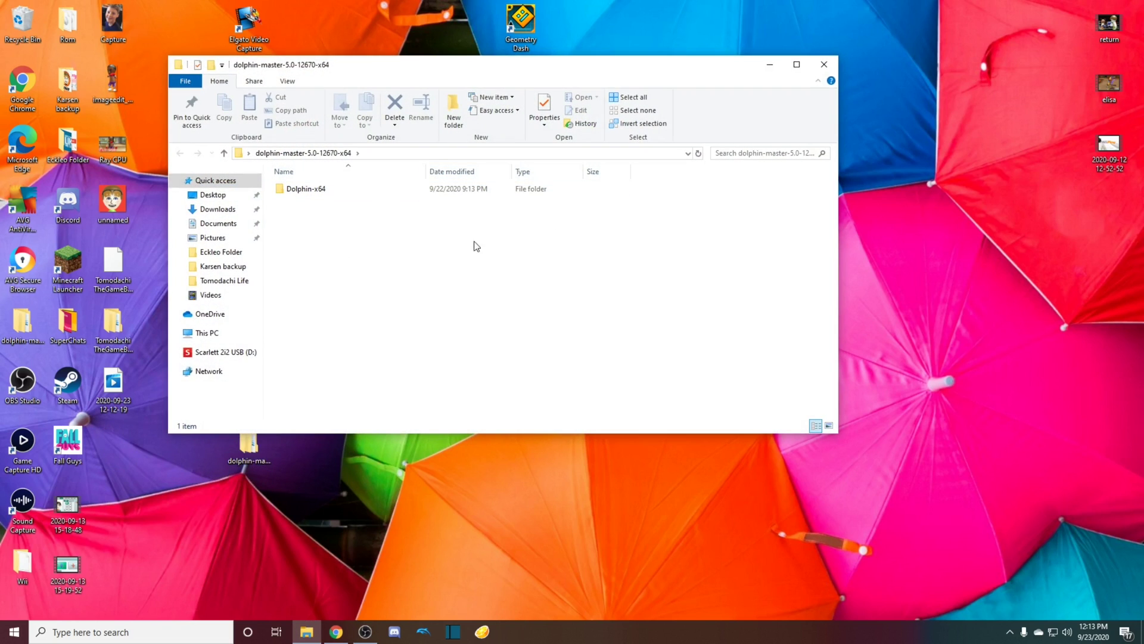
pyautogui.click(825, 65)
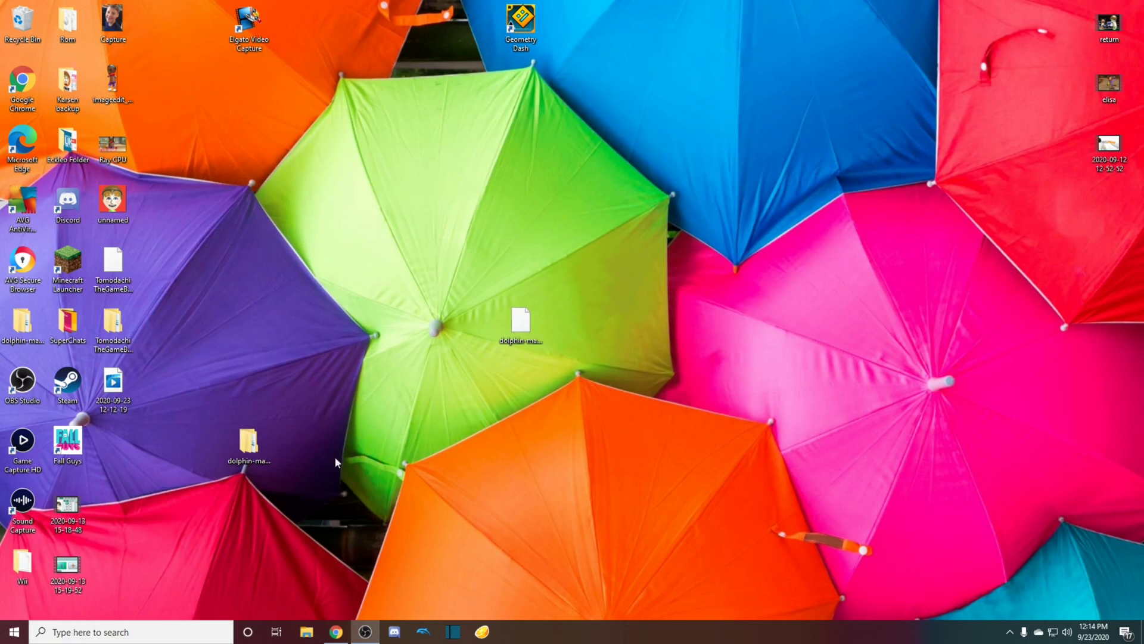
# Step: Switch Chrome to the Visual C++ redistributable downloads page
pyautogui.click(336, 632)
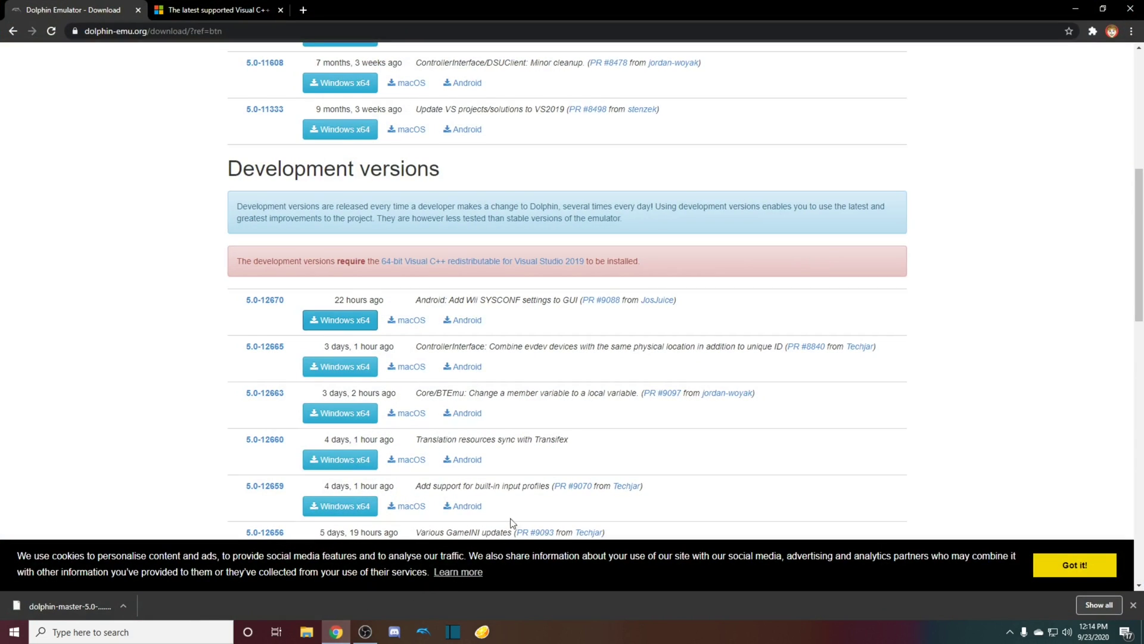
pyautogui.click(226, 8)
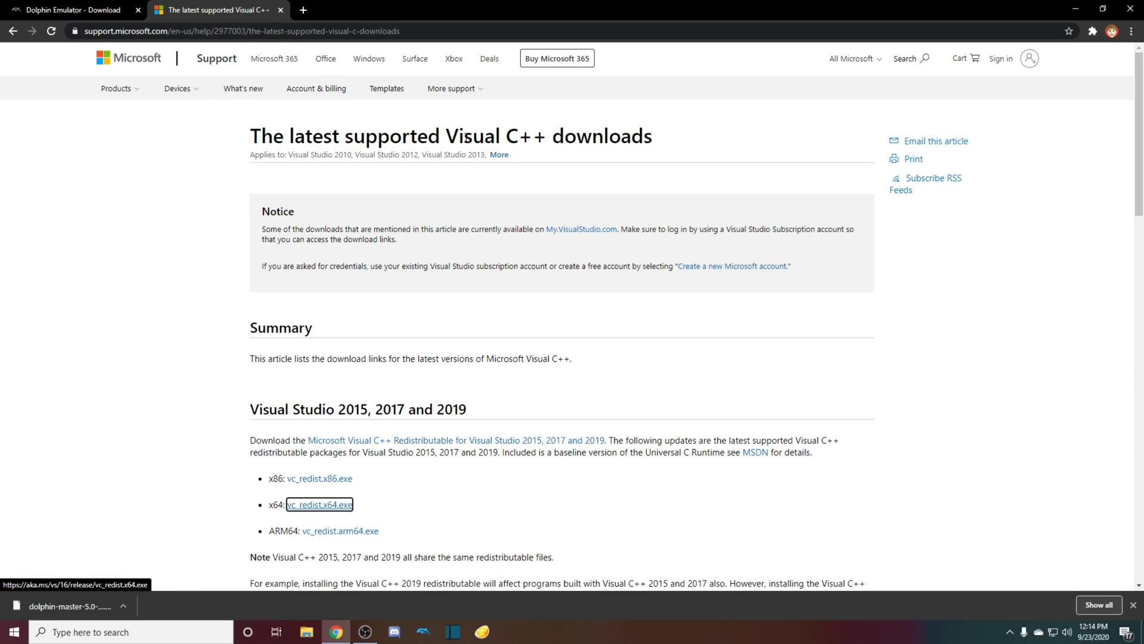
pyautogui.moveTo(464, 136); pyautogui.dragTo(565, 137)
pyautogui.click(722, 162)
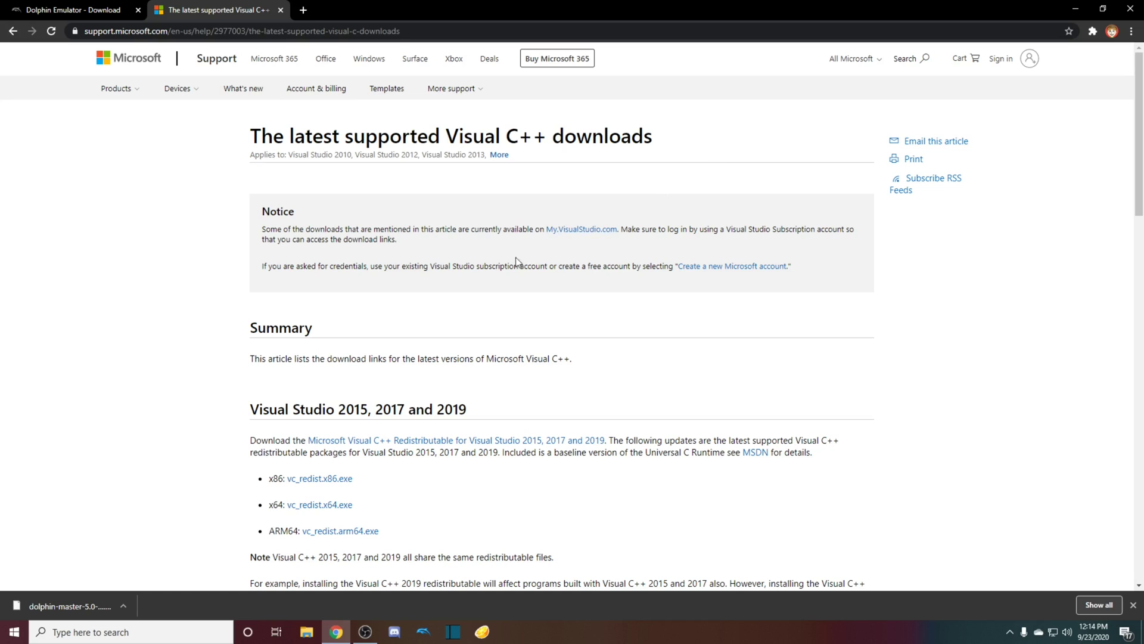
# Step: Download the x64 Visual C++ 2015, 2017 and 2019 redistributable and open its download options
pyautogui.scroll(-2, 518, 236)
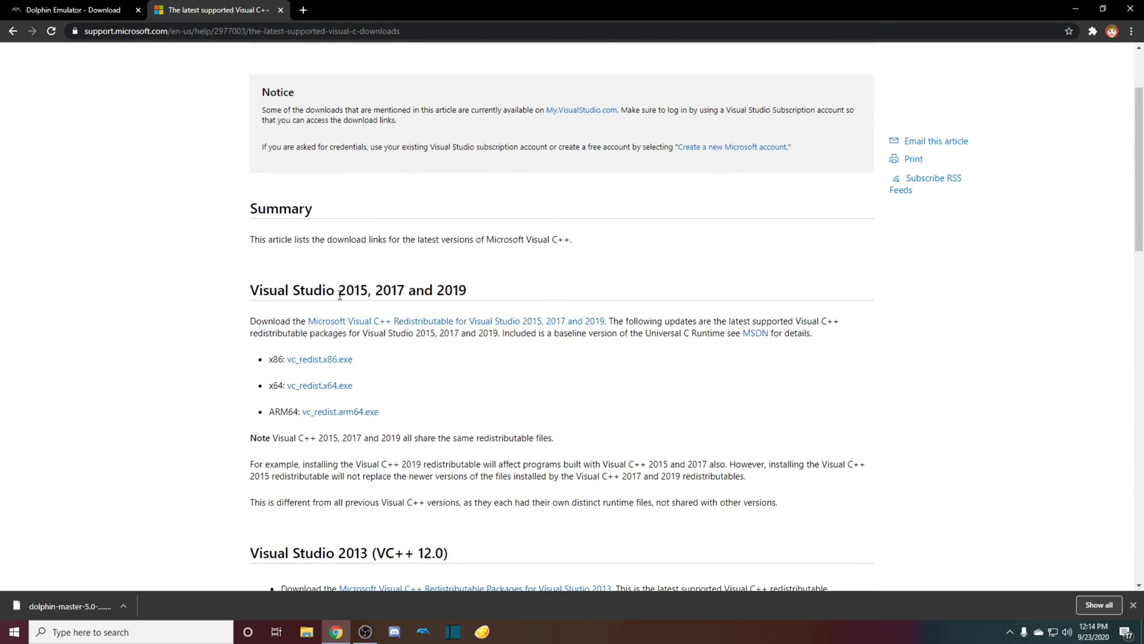
pyautogui.moveTo(340, 294); pyautogui.dragTo(466, 289)
pyautogui.click(531, 292)
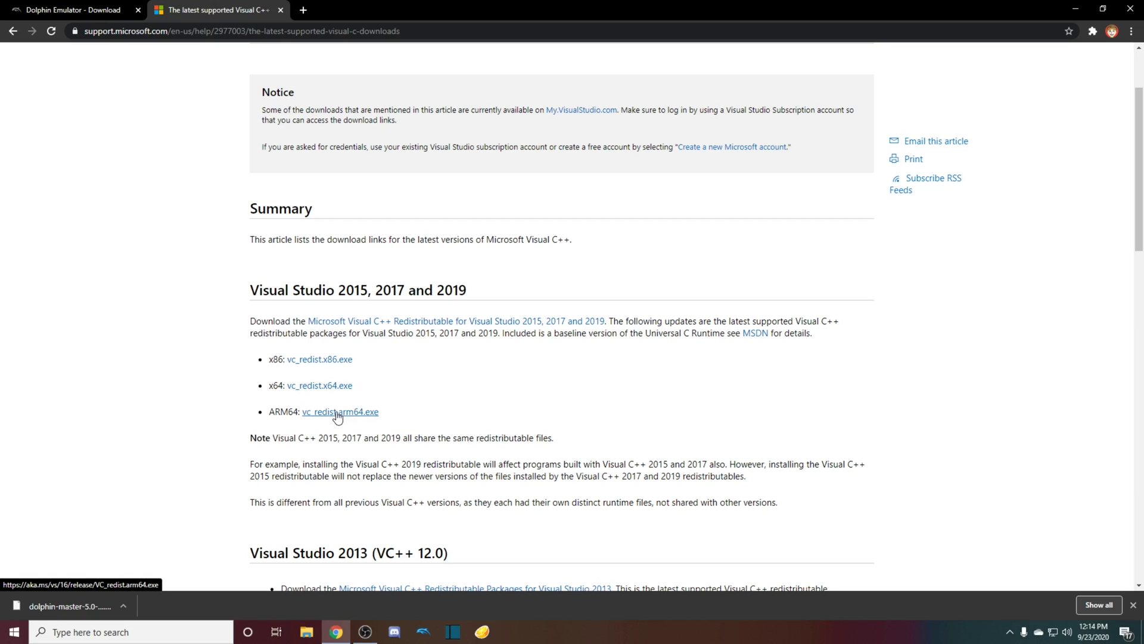
pyautogui.click(328, 386)
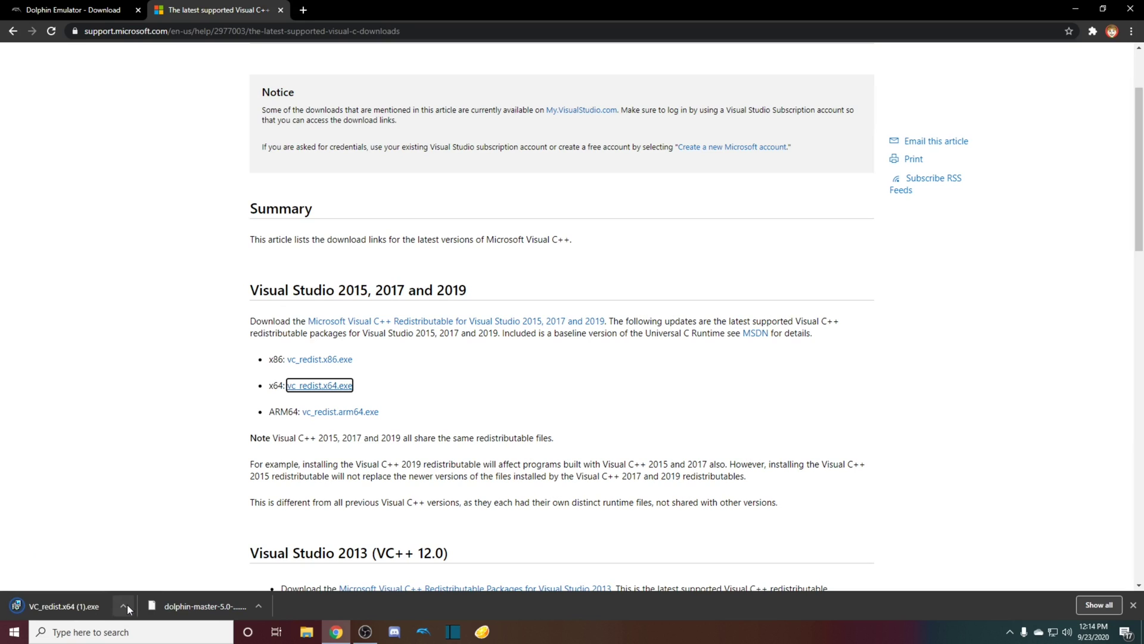
pyautogui.click(126, 605)
# Step: Run VC_redist.x64 (1) from Downloads, accept the licence, then cancel the installation
pyautogui.click(169, 565)
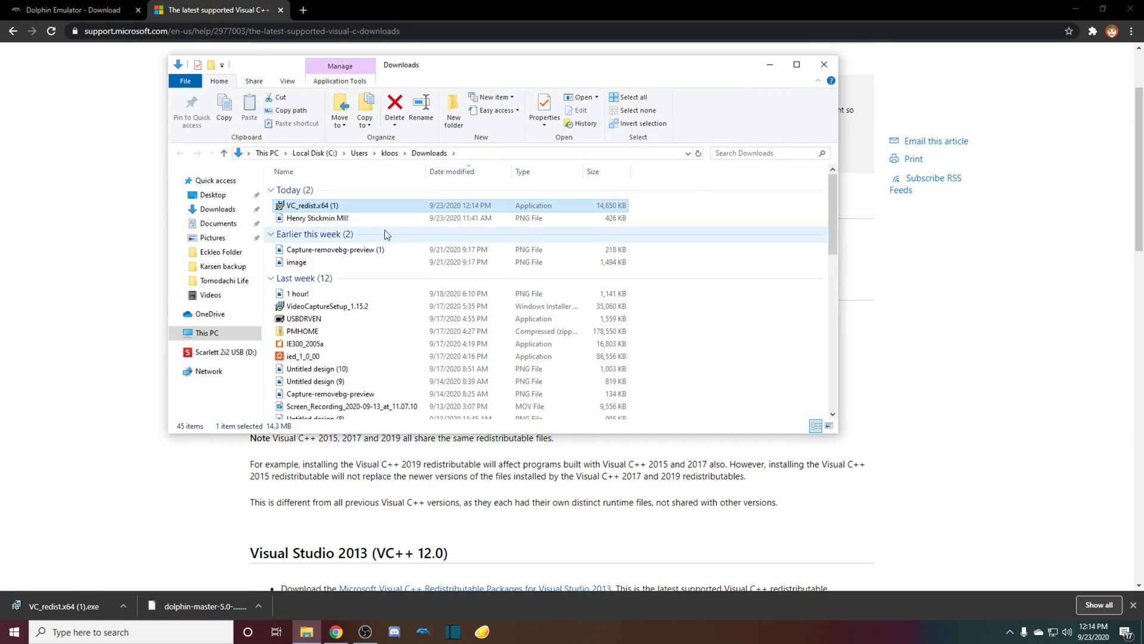
pyautogui.doubleClick(343, 207)
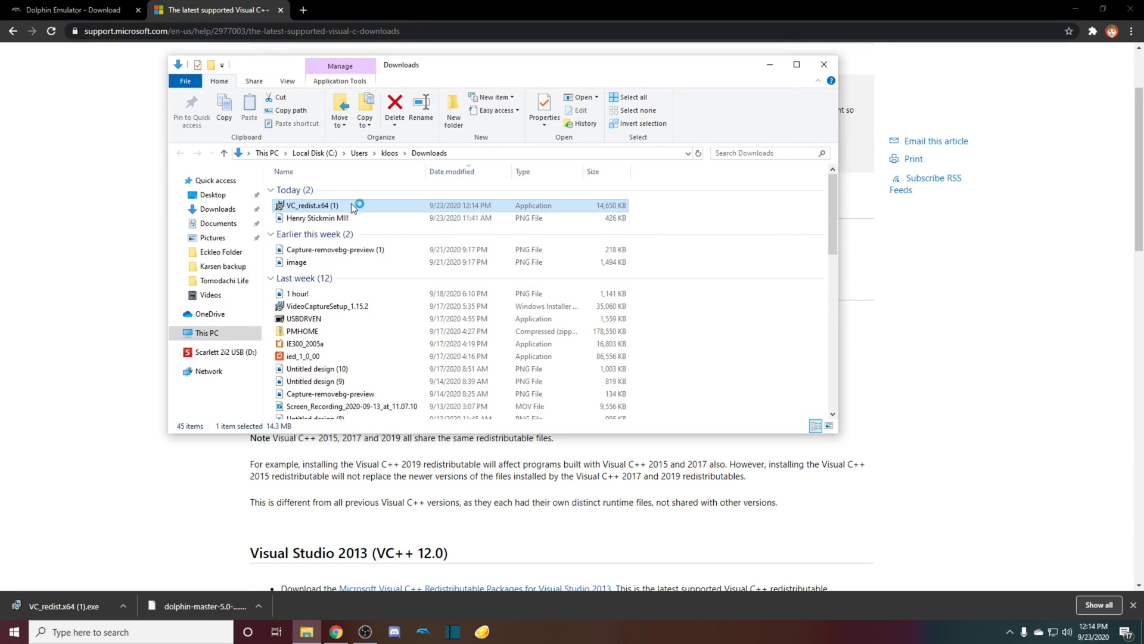
pyautogui.click(469, 365)
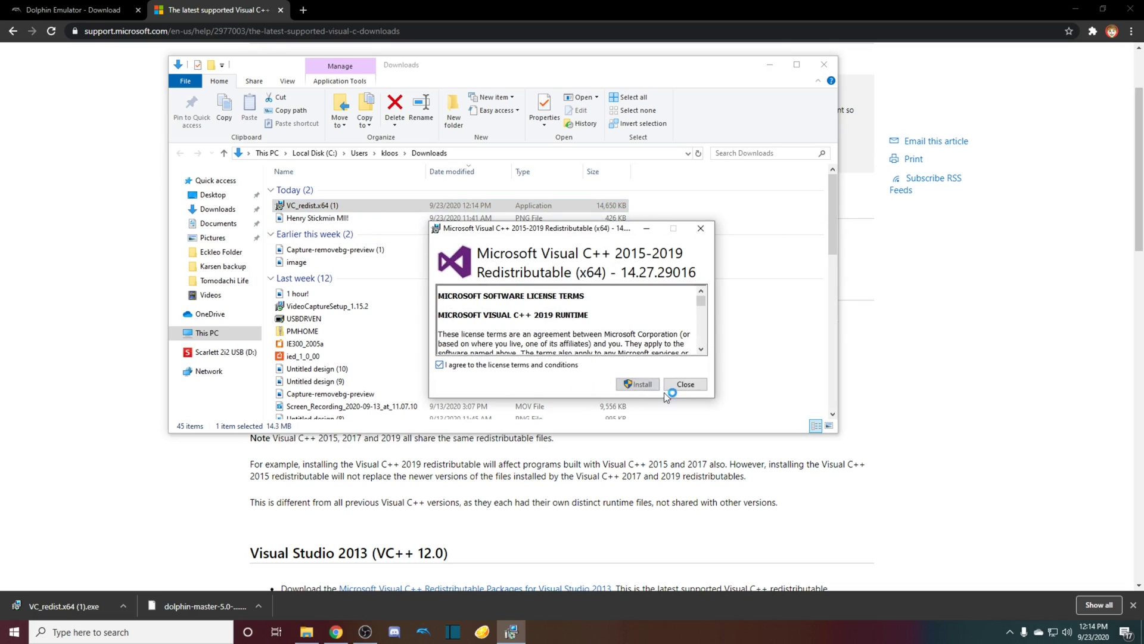
pyautogui.click(683, 385)
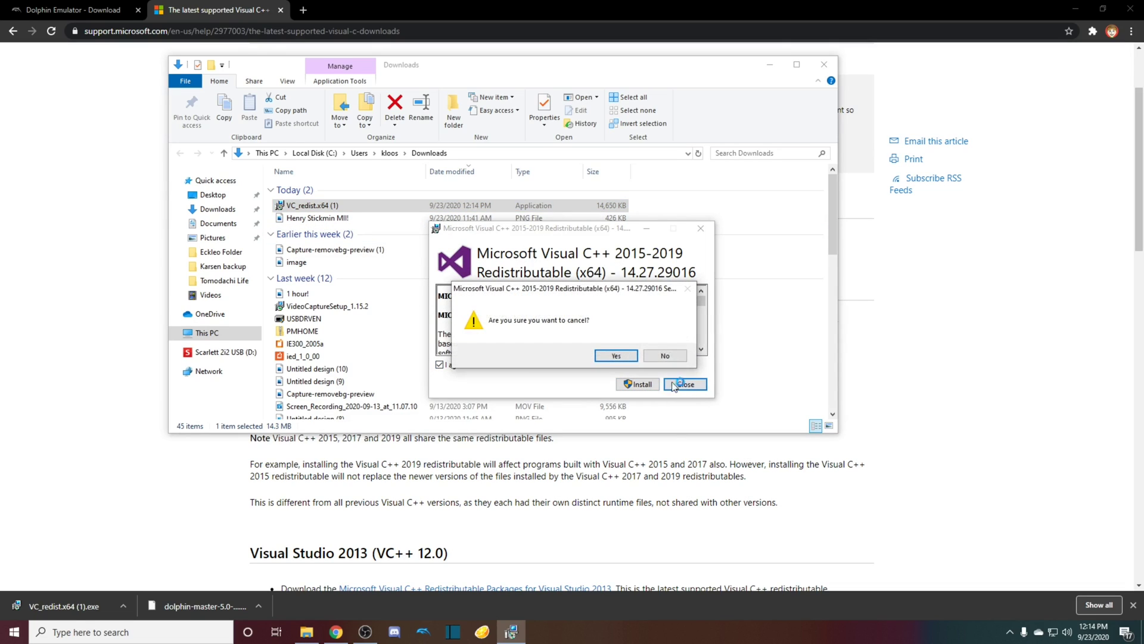
pyautogui.click(625, 358)
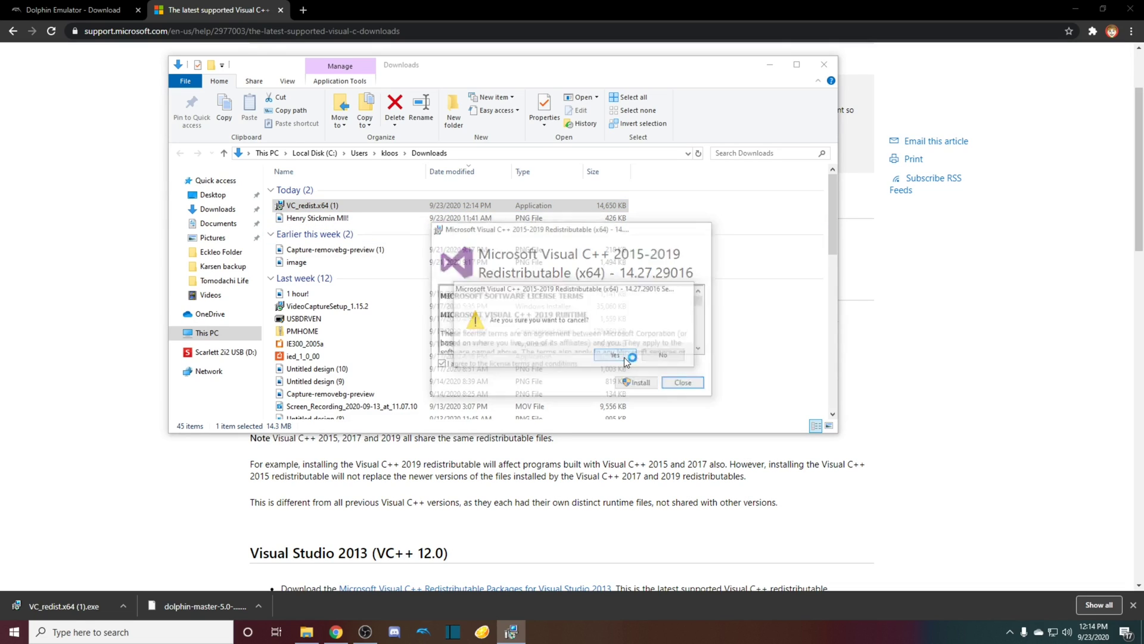
# Step: Delete the duplicate VC_redist.x64 (1) file and close the Downloads folder
pyautogui.rightClick(458, 208)
pyautogui.click(534, 470)
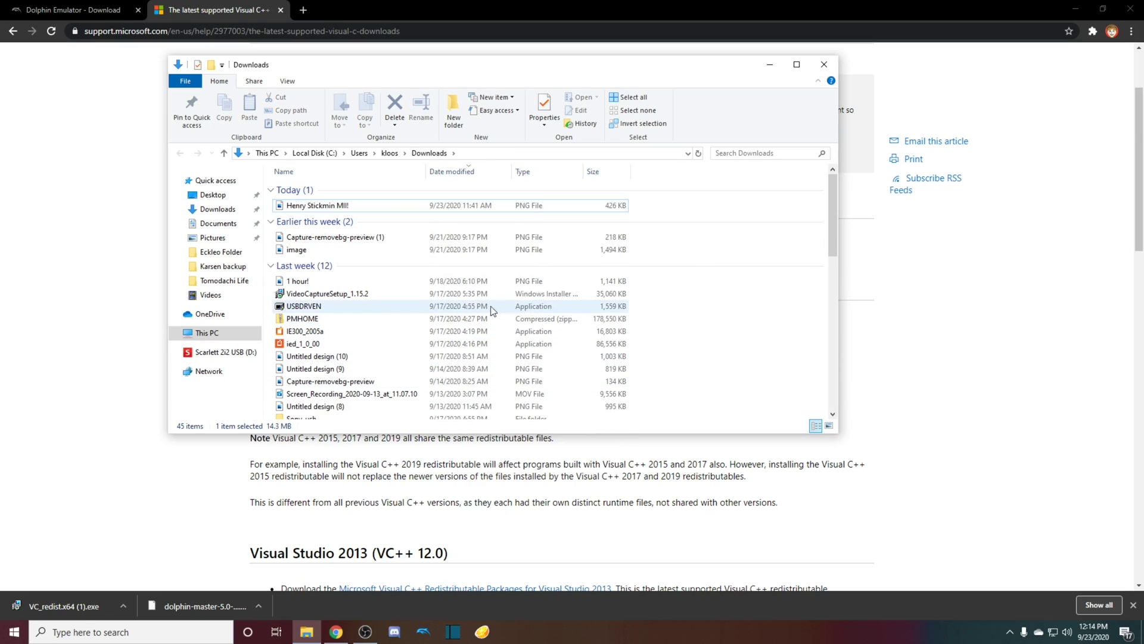
pyautogui.click(820, 63)
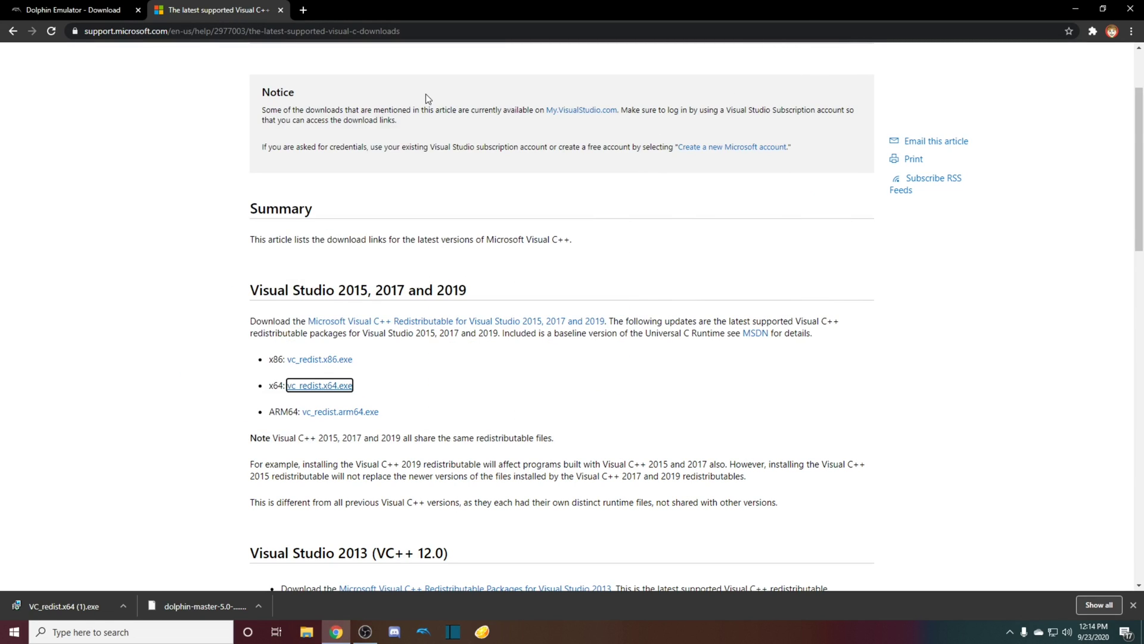
# Step: Launch Dolphin.exe from the desktop's dolphin-master-5.0-12670-x64\Dolphin-x64 folder
pyautogui.click(1133, 605)
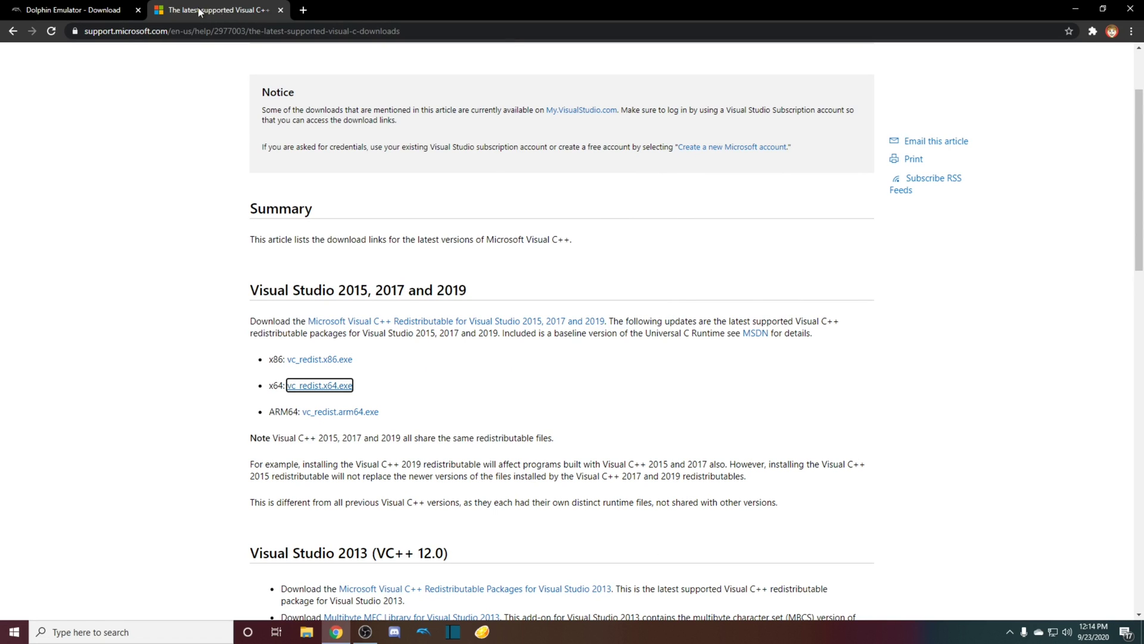
pyautogui.click(1075, 9)
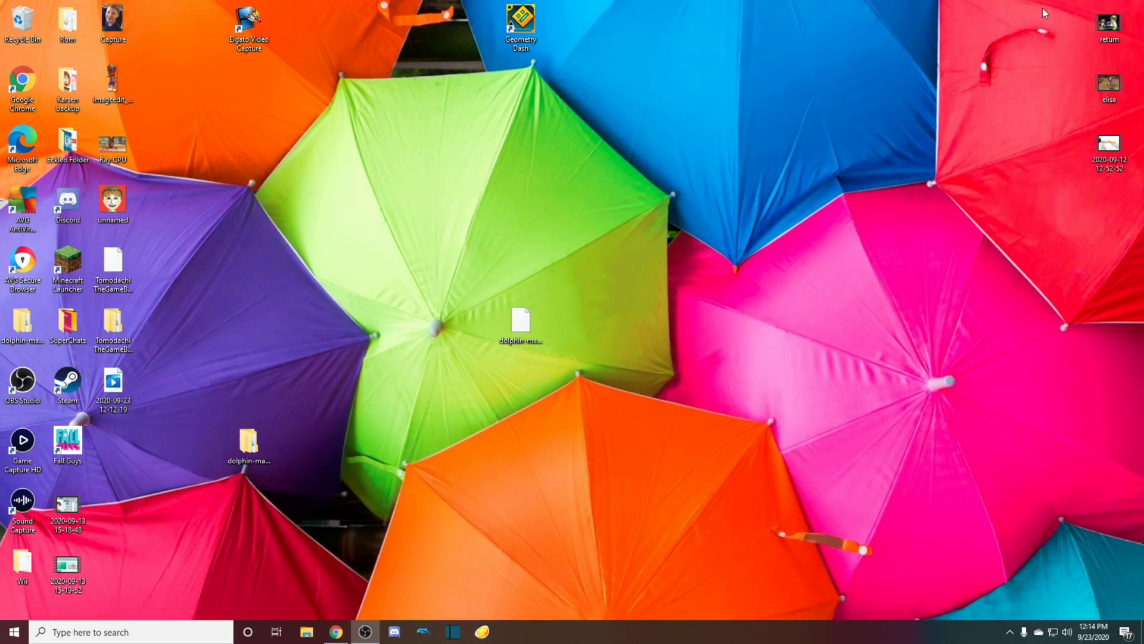
pyautogui.click(248, 436)
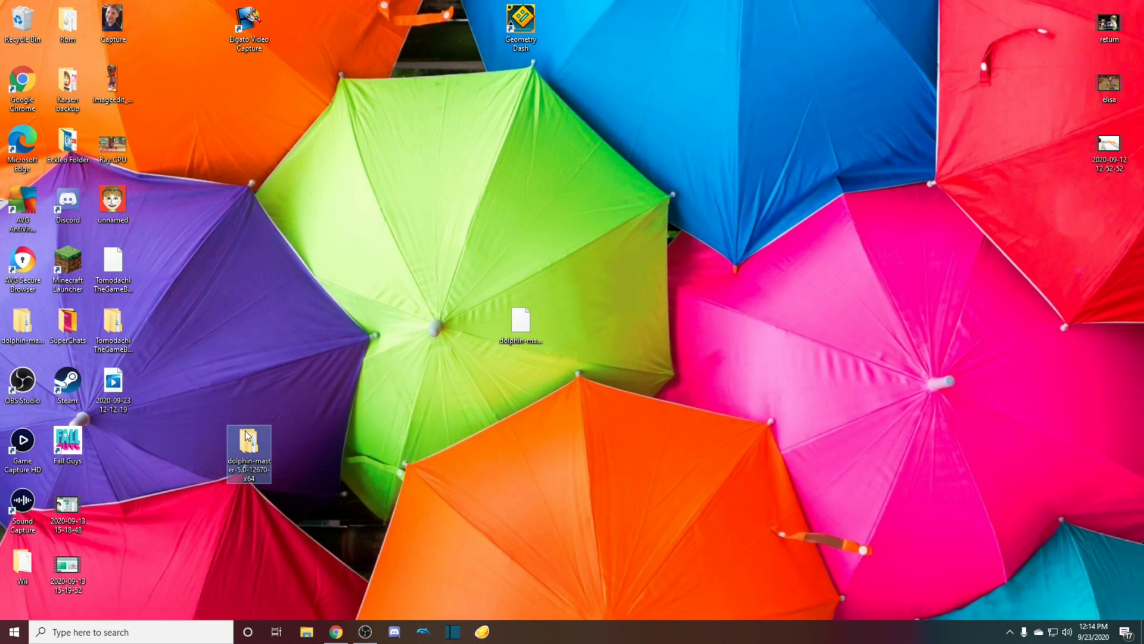
pyautogui.doubleClick(248, 444)
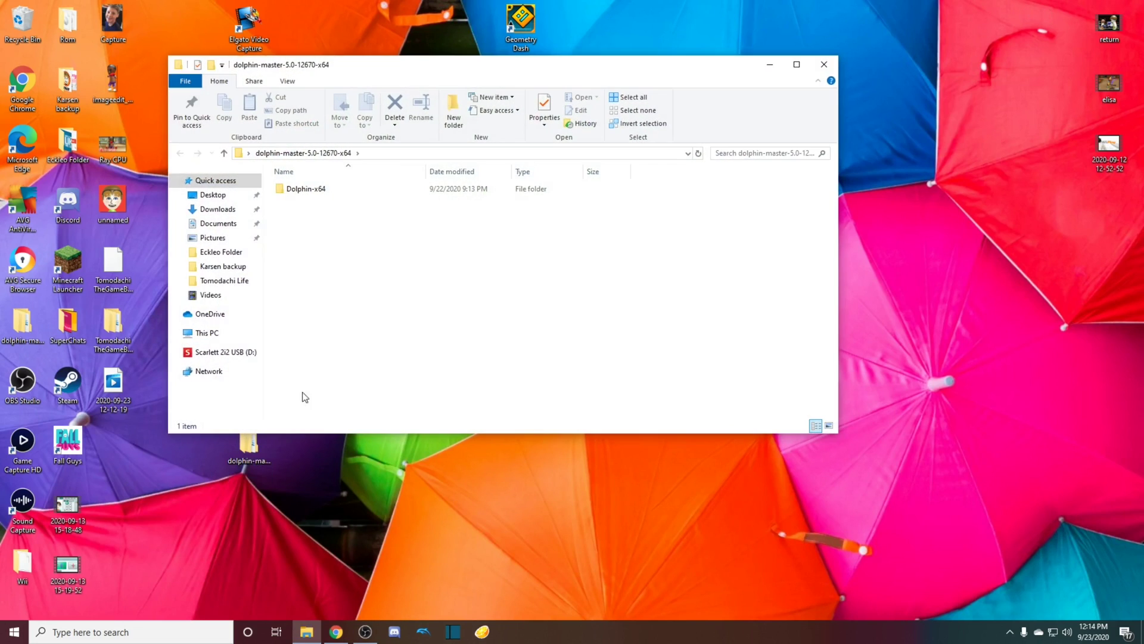
pyautogui.doubleClick(338, 189)
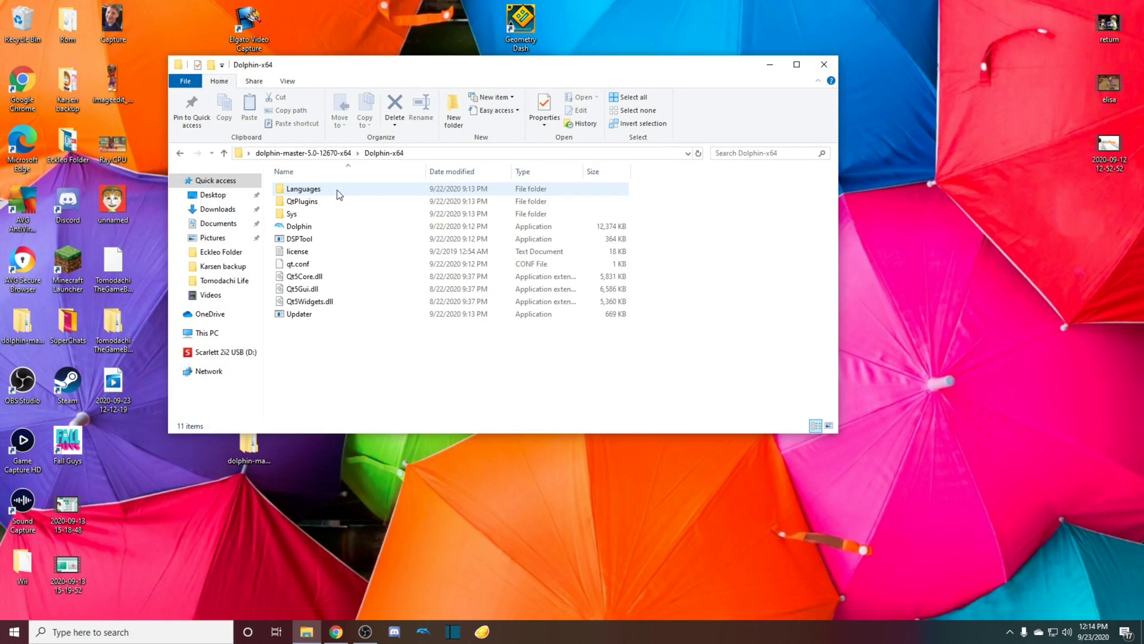
pyautogui.click(301, 228)
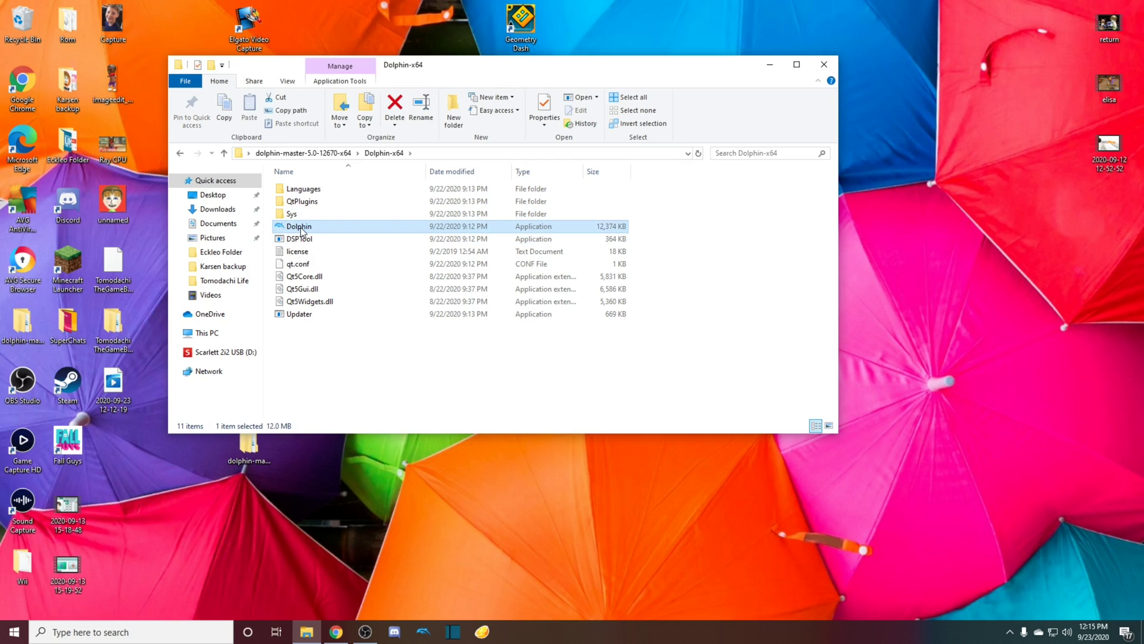
pyautogui.doubleClick(301, 228)
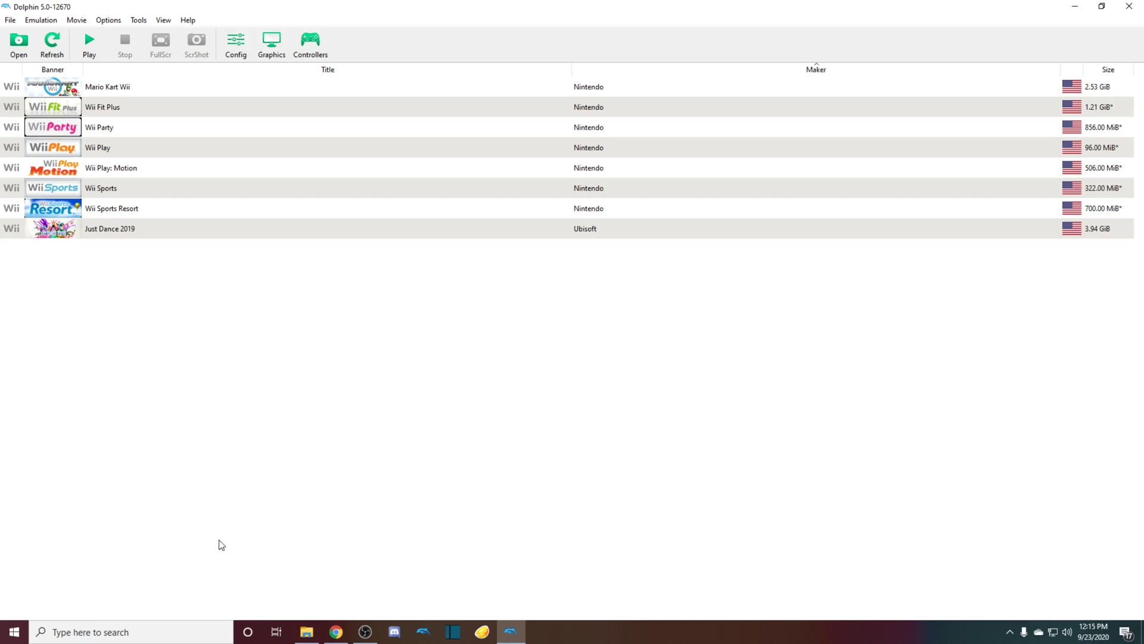
# Step: Open romsmania.cc and vimm.net in two new Chrome tabs by typing 'roms' and 'vim'
pyautogui.click(336, 632)
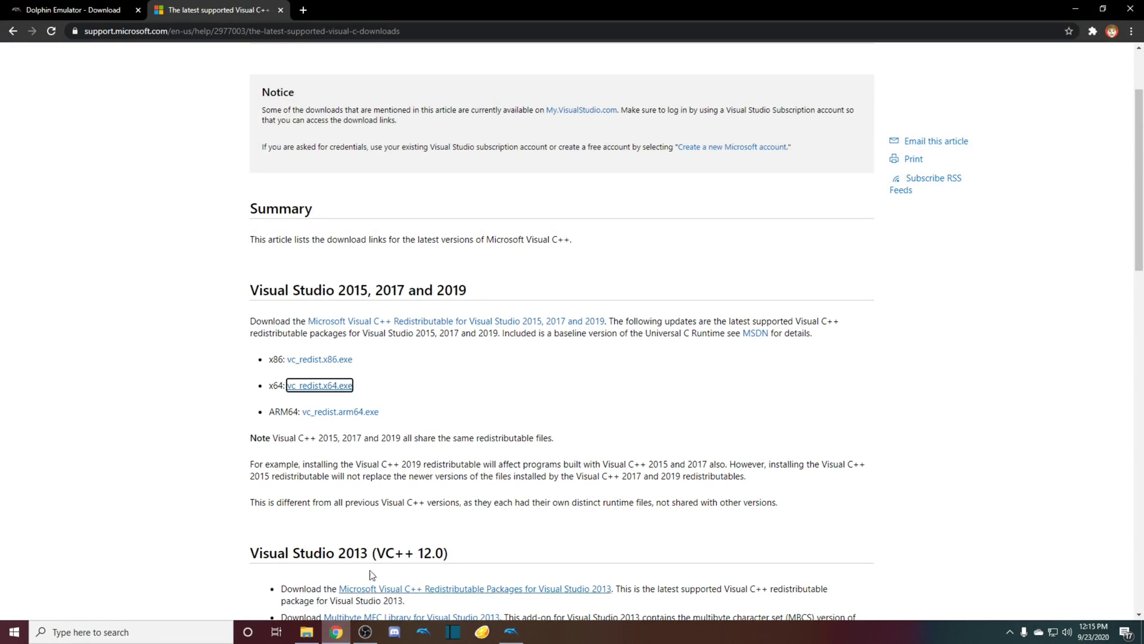
pyautogui.click(303, 8)
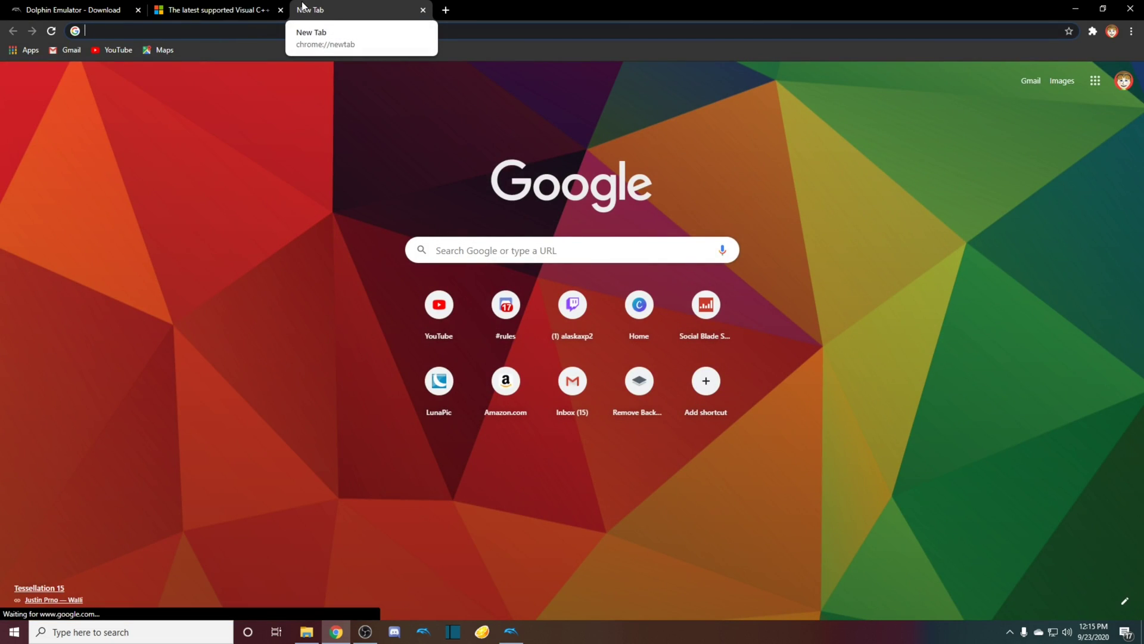
pyautogui.write('roms')
pyautogui.press('Return')
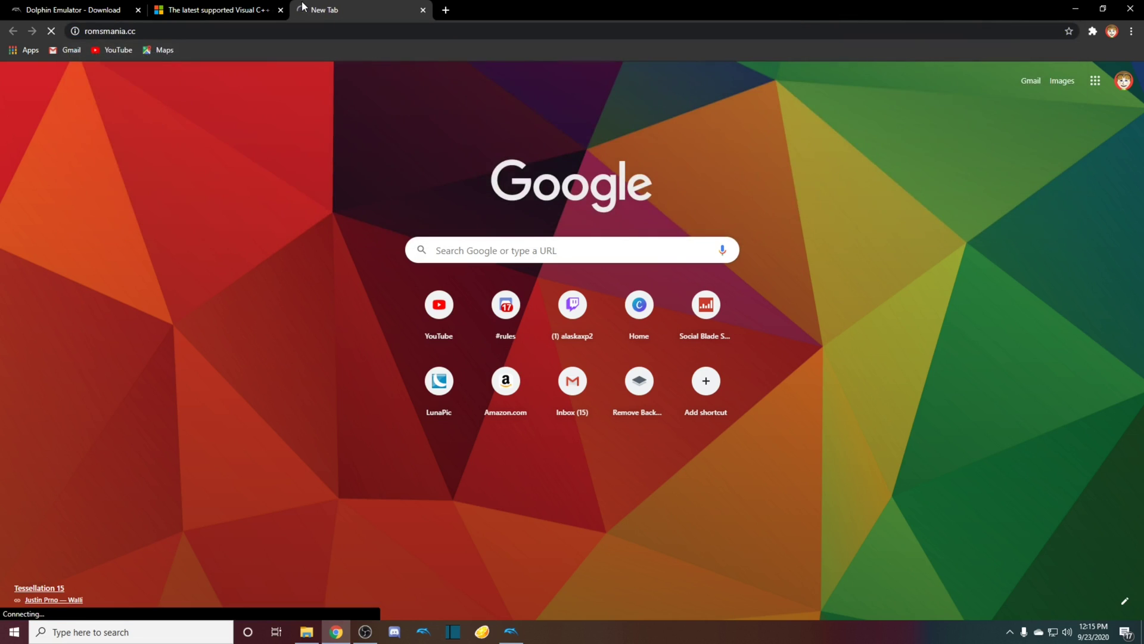
pyautogui.click(449, 9)
pyautogui.write('vim')
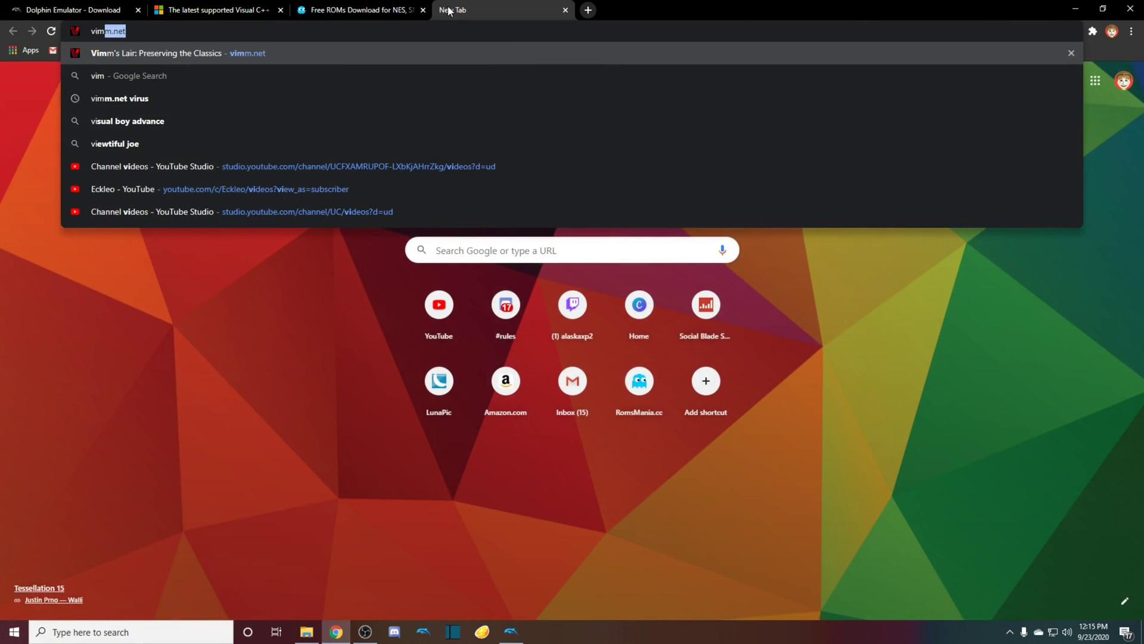
pyautogui.press('Return')
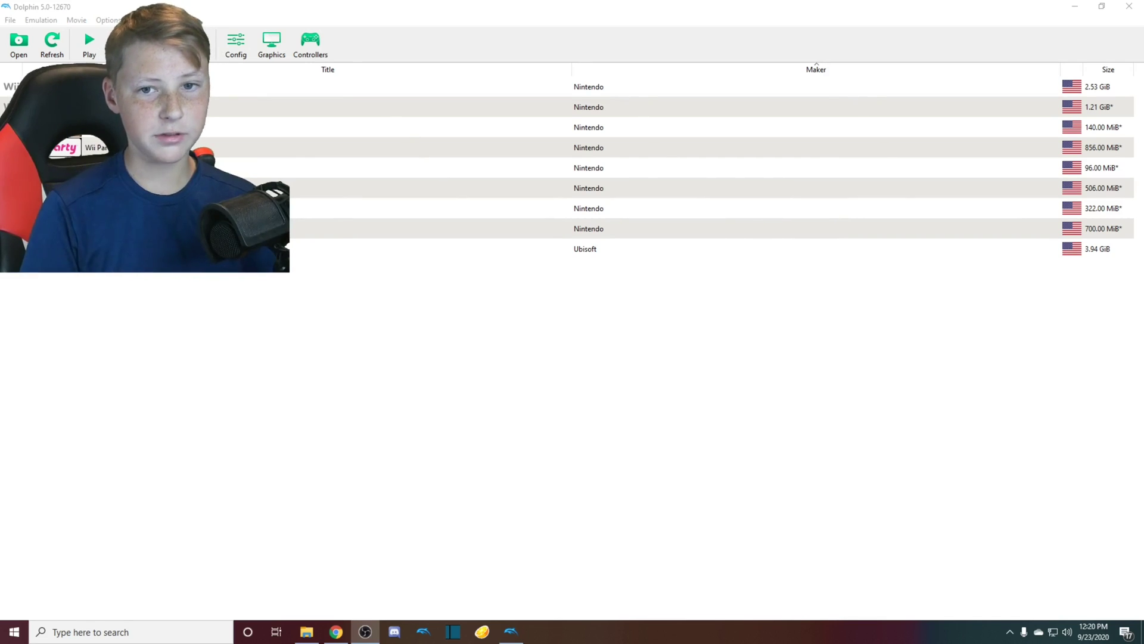
# Step: Set Wii Remote 1 to Real Wii Remote in Controller Settings and toggle Continuous Scanning off and on
pyautogui.click(309, 68)
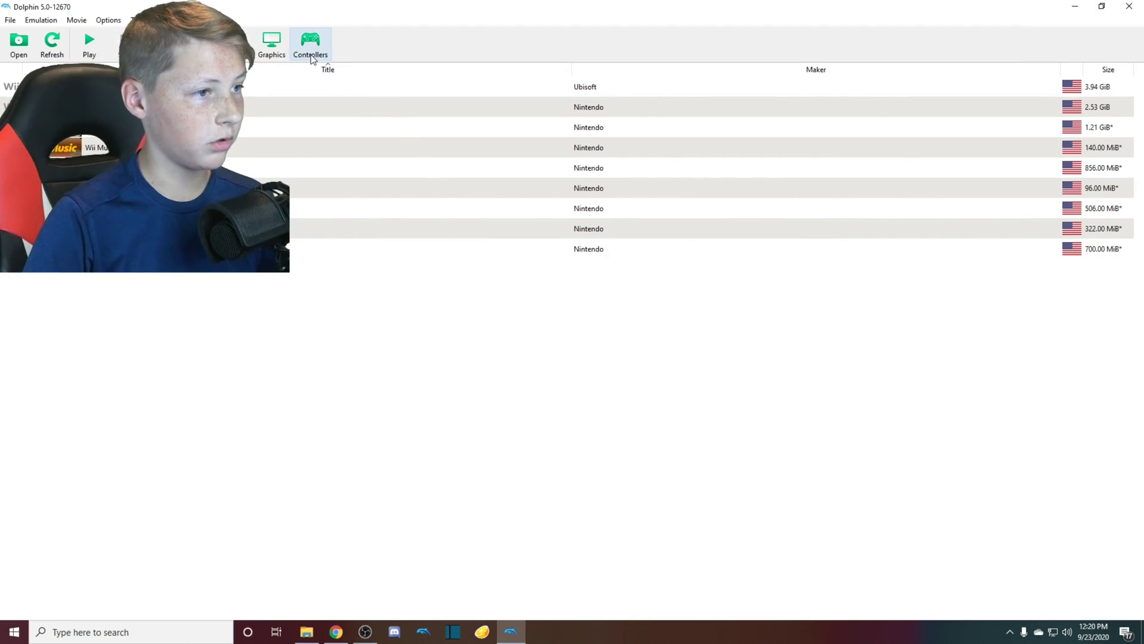
pyautogui.click(310, 47)
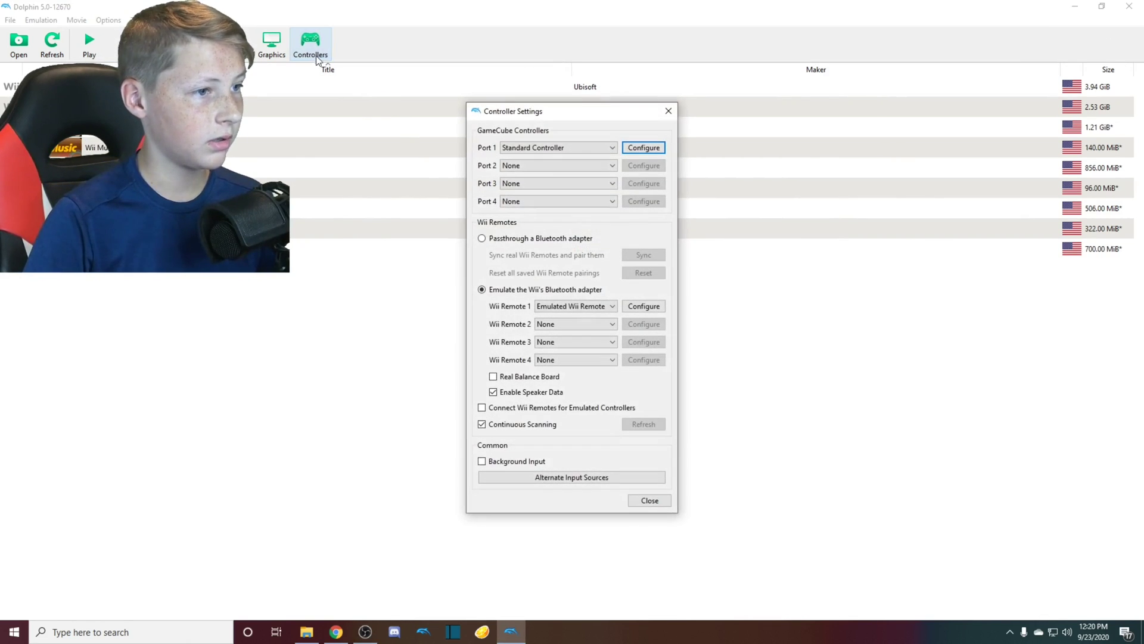
pyautogui.click(543, 310)
pyautogui.click(551, 333)
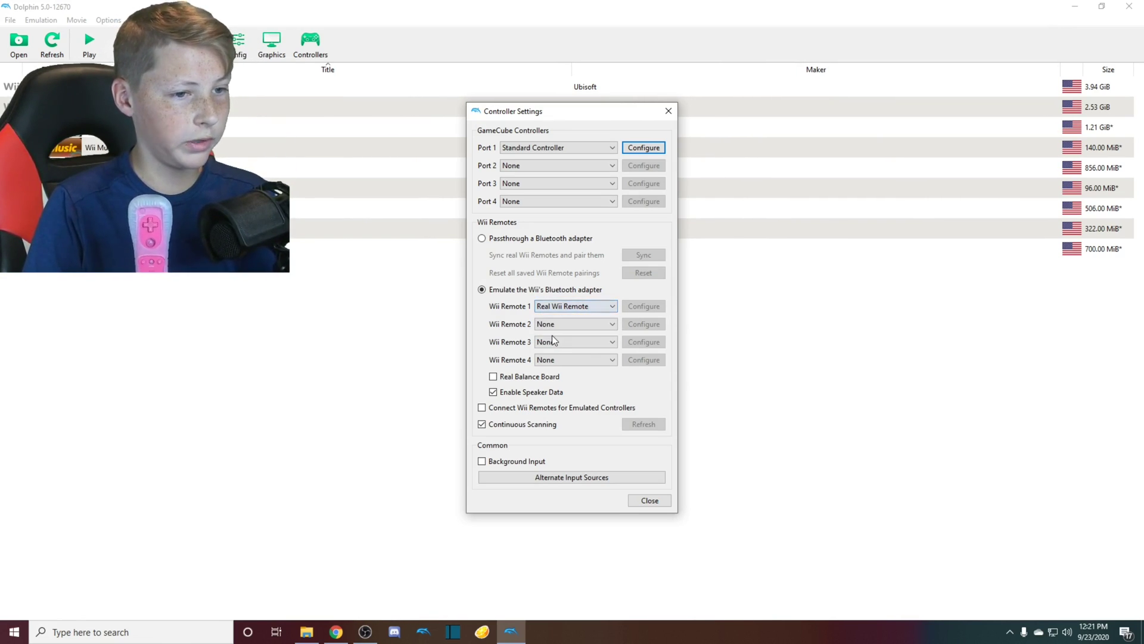
pyautogui.click(521, 425)
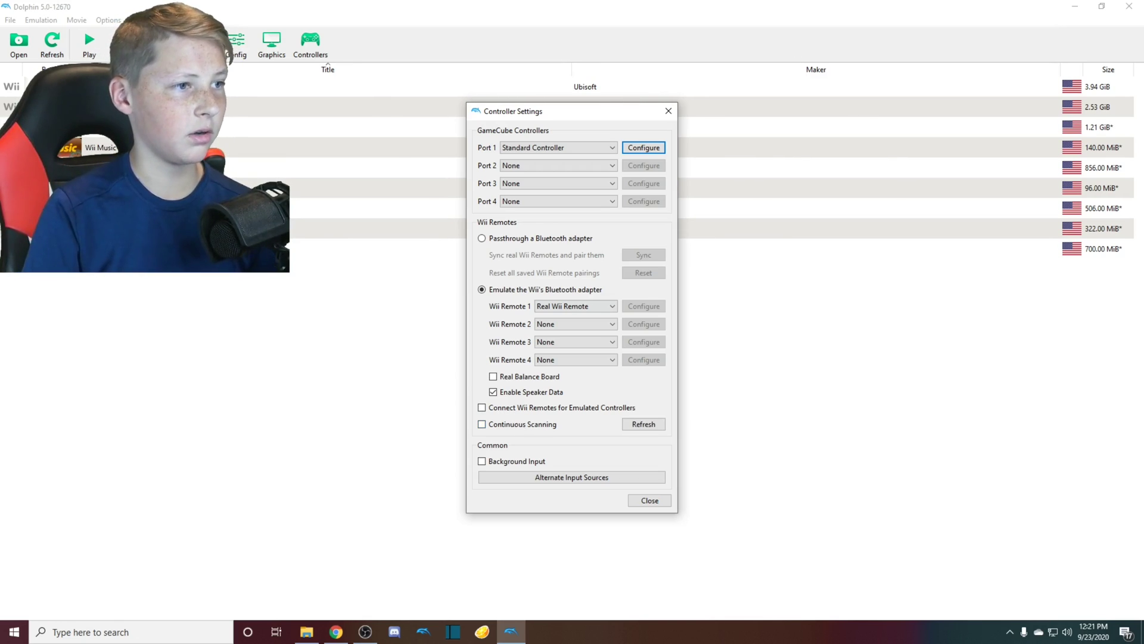
pyautogui.click(501, 425)
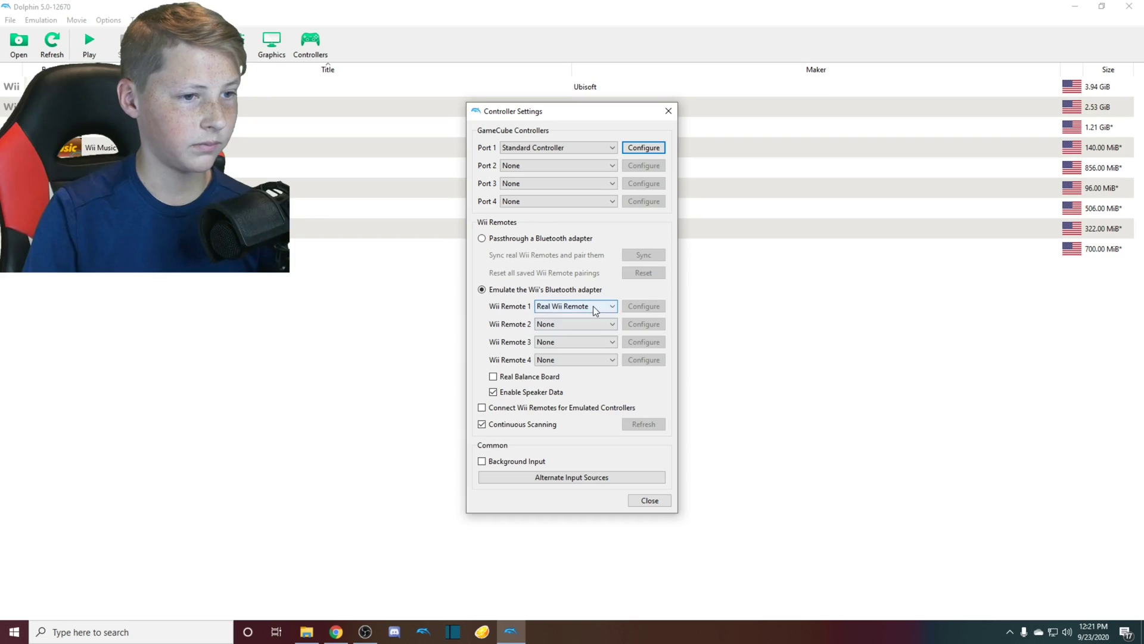
# Step: Switch Wii Remote 1 to None, then back to Real Wii Remote
pyautogui.click(594, 307)
pyautogui.click(566, 318)
pyautogui.click(572, 306)
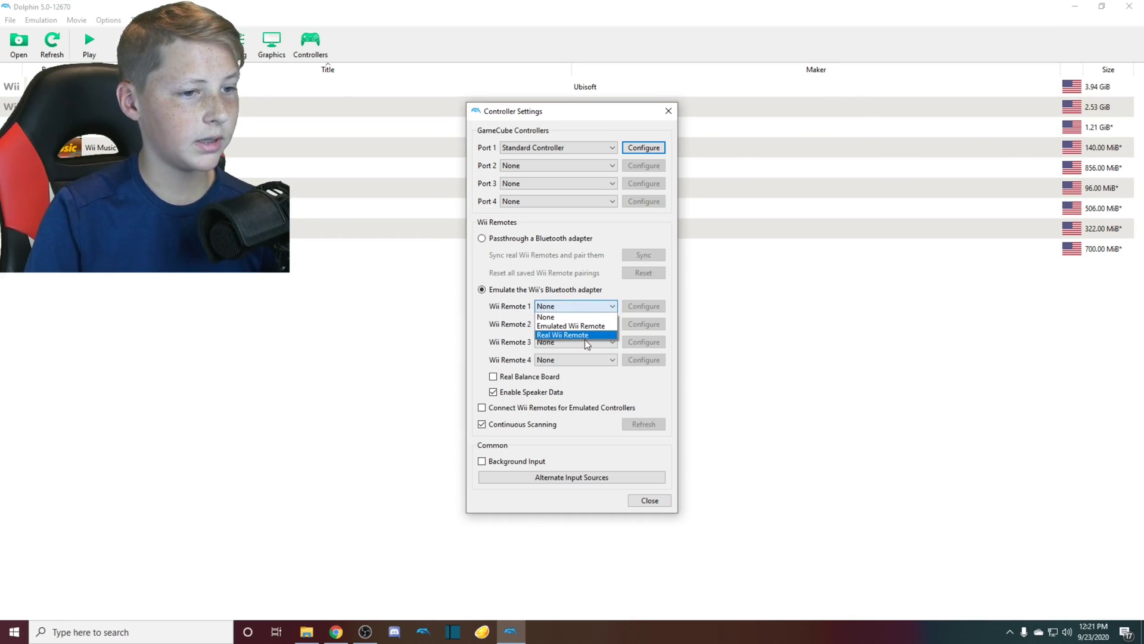
pyautogui.click(573, 335)
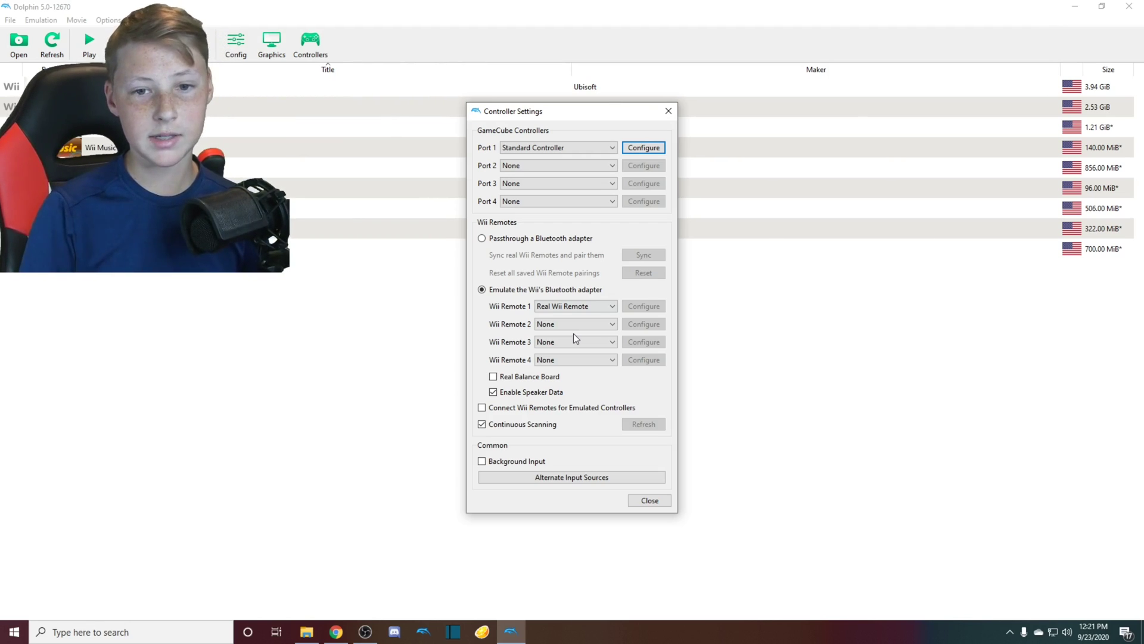
# Step: Close the Controller Settings and launch Wii Music from the game list
pyautogui.click(650, 500)
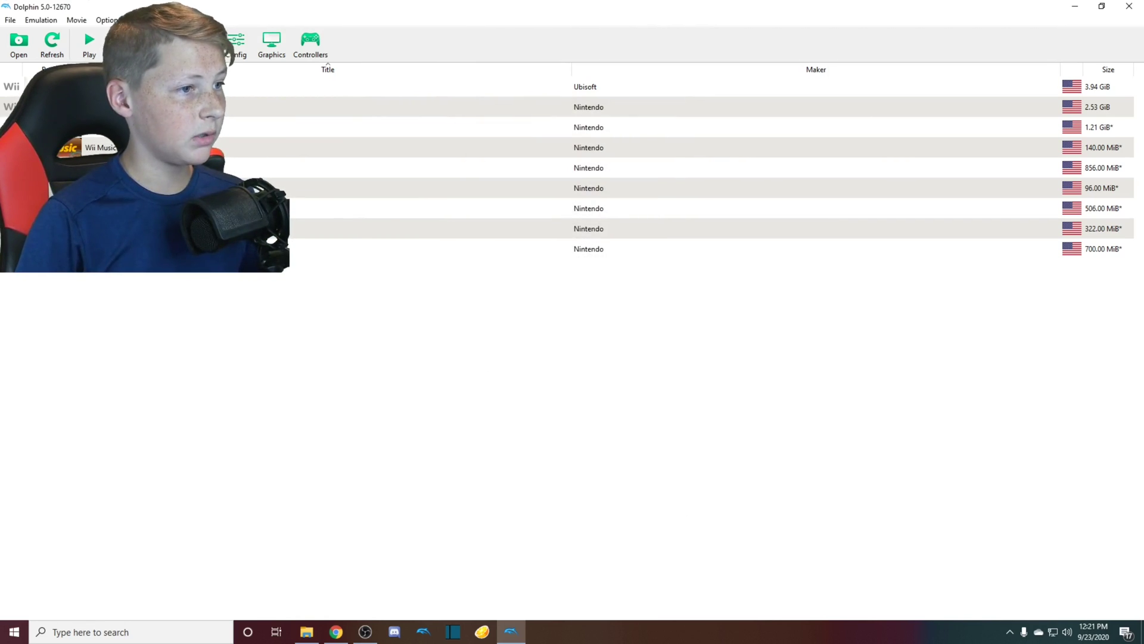
pyautogui.doubleClick(178, 147)
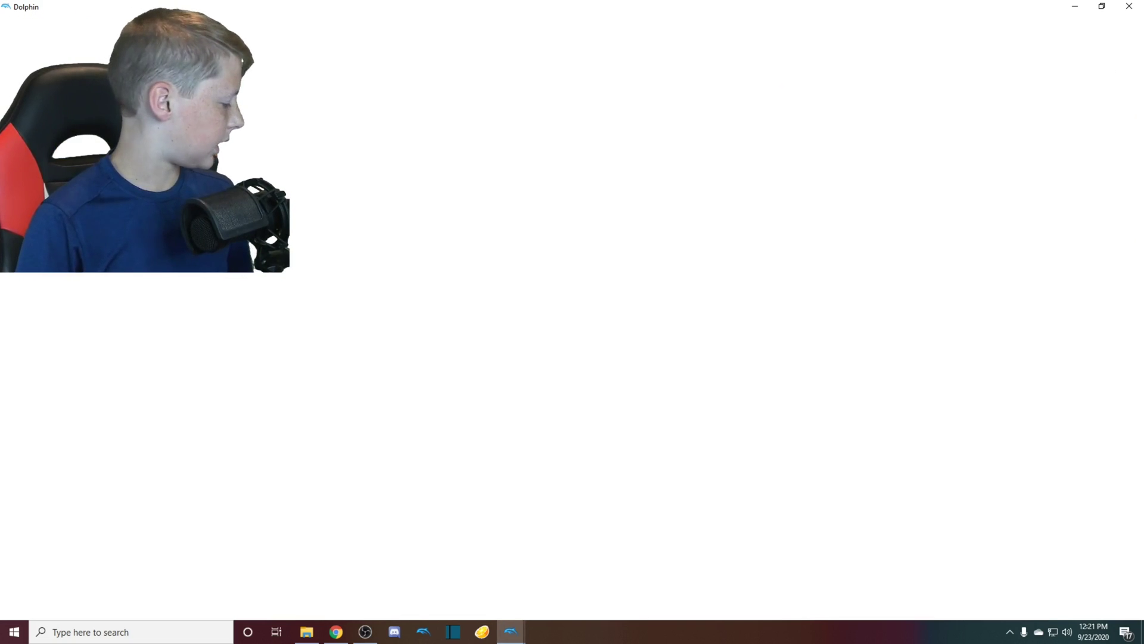